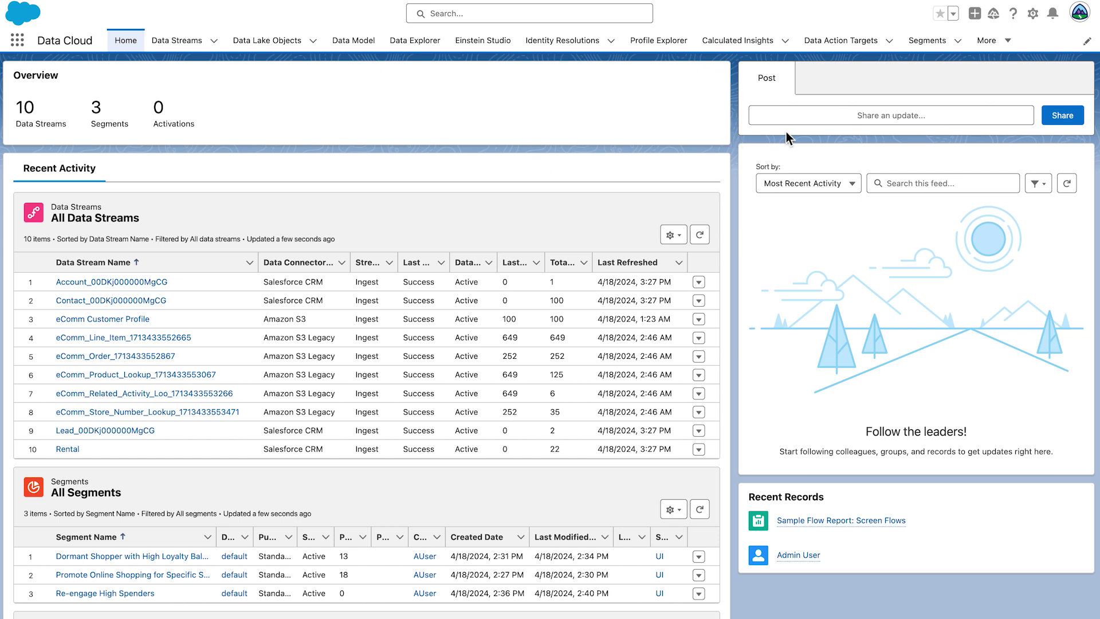
- From the Activation Targets page, begin a new activation target on the Amazon S3 platform
click(985, 43)
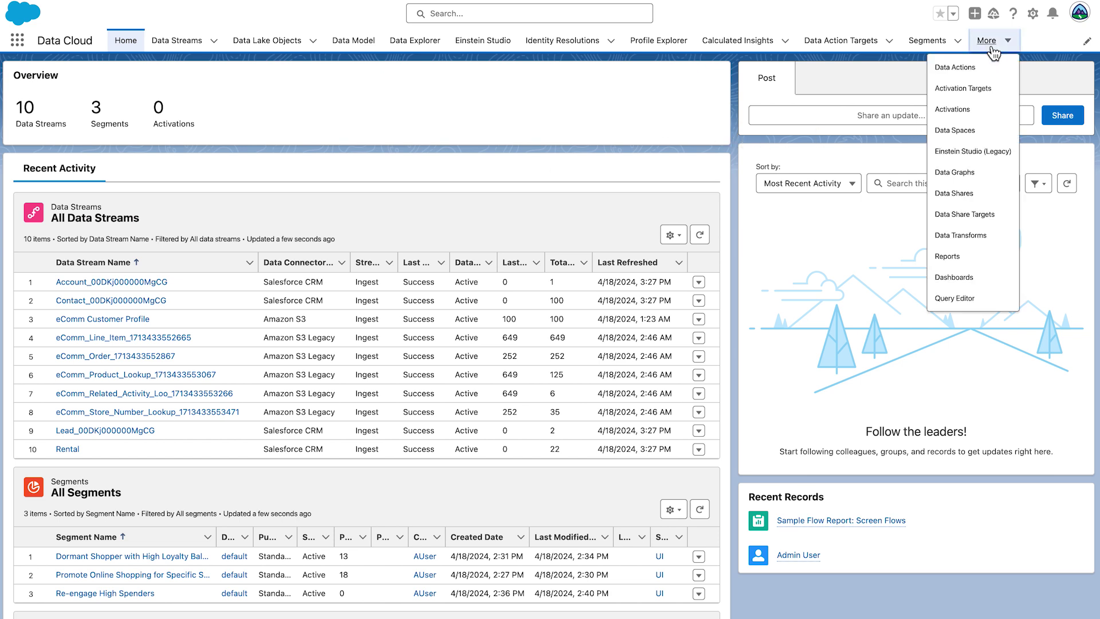
click(978, 92)
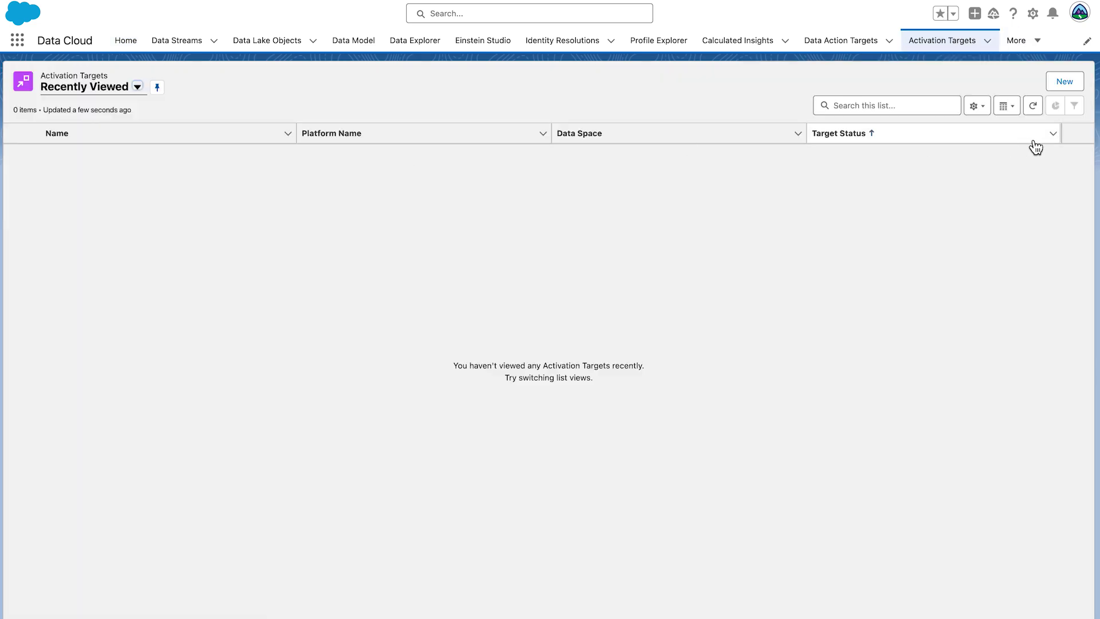
click(1064, 86)
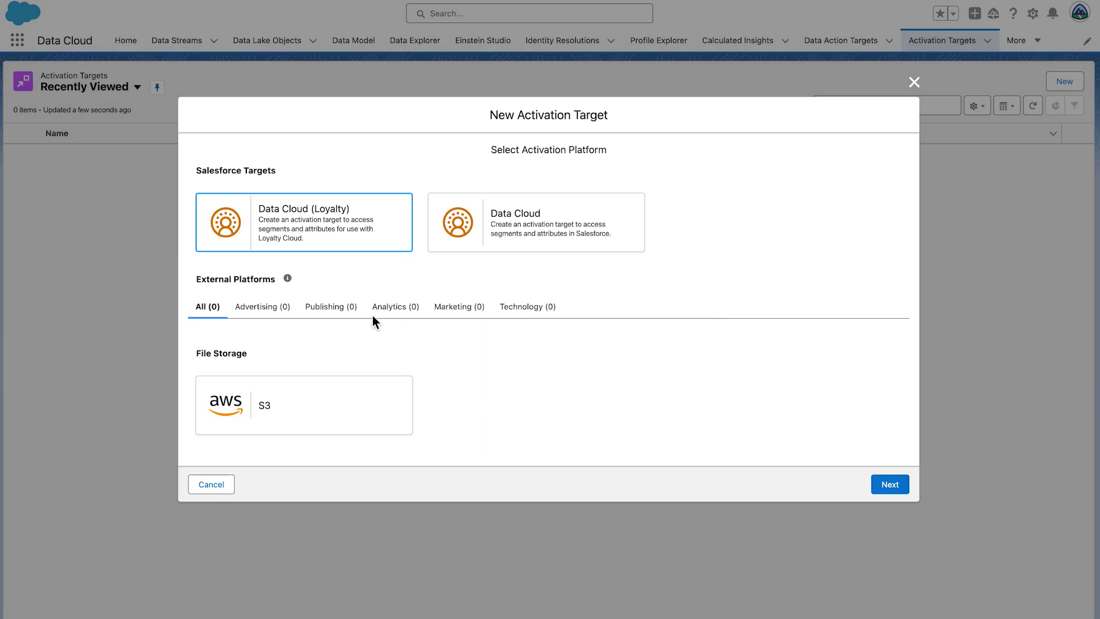
click(279, 428)
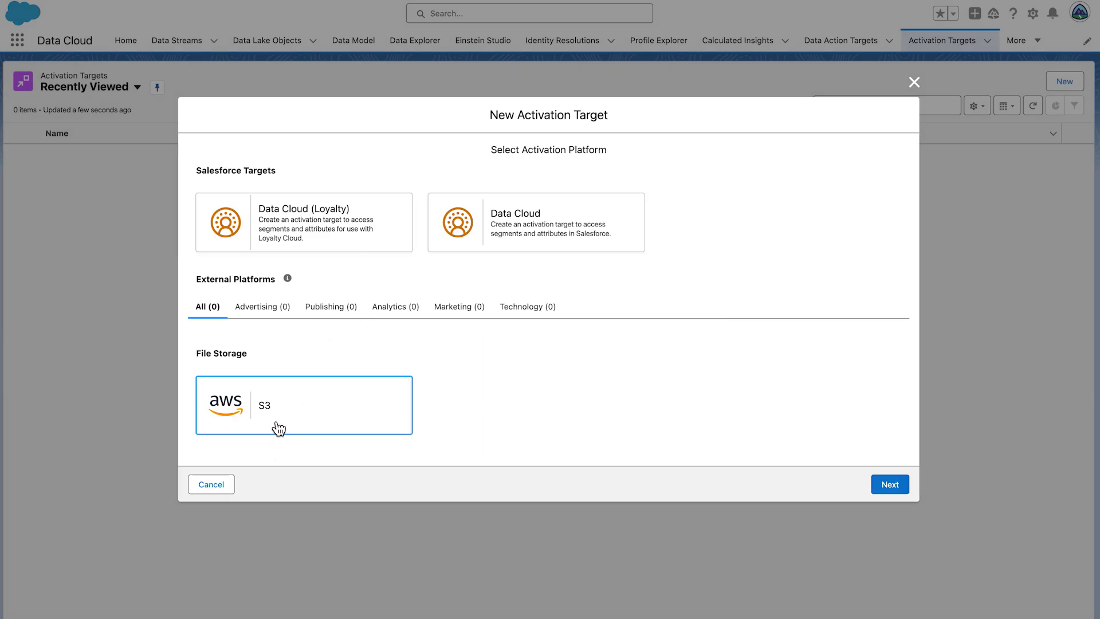
click(888, 487)
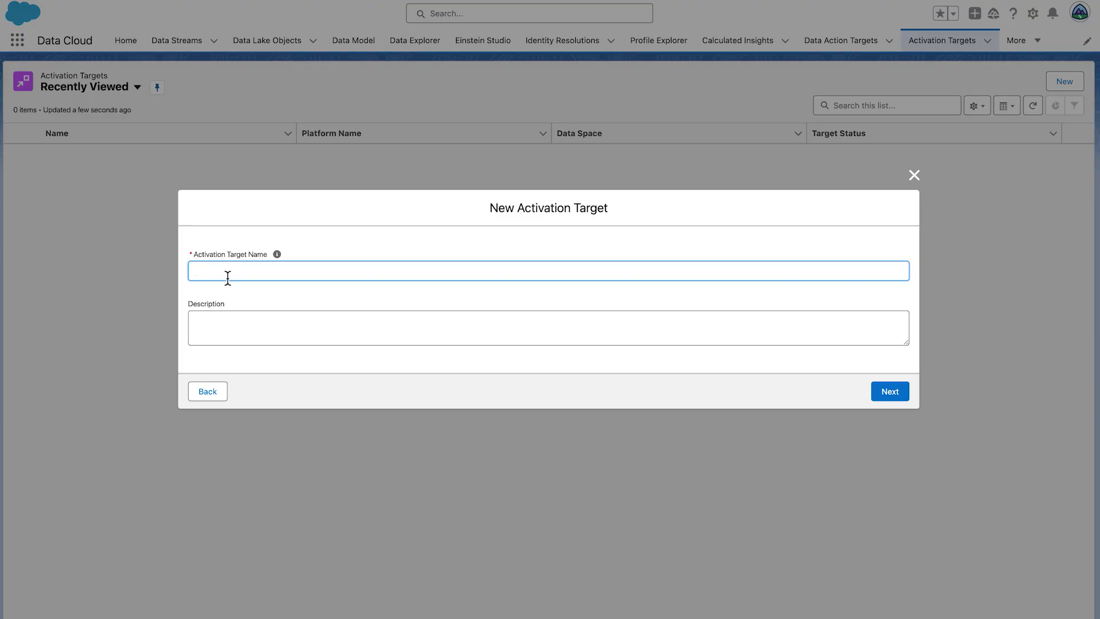
- Name the S3 target Audiences_RAVG_Retail and set its parent folder to audience-activations
text(Audiences_RAVG_Retail)
click(895, 394)
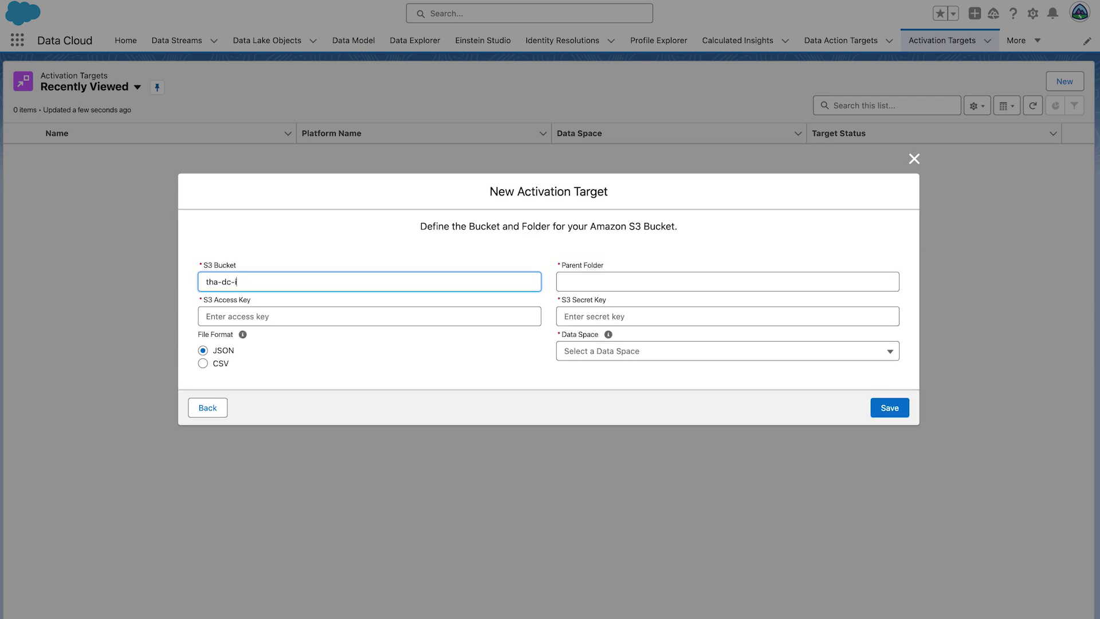
click(565, 282)
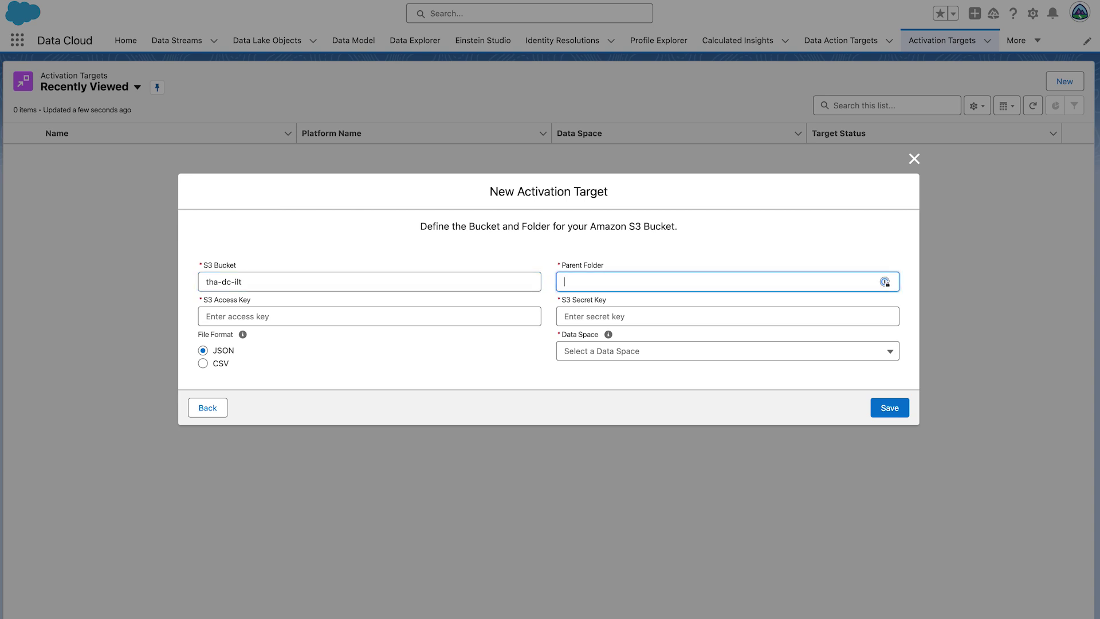
text(audience-activations)
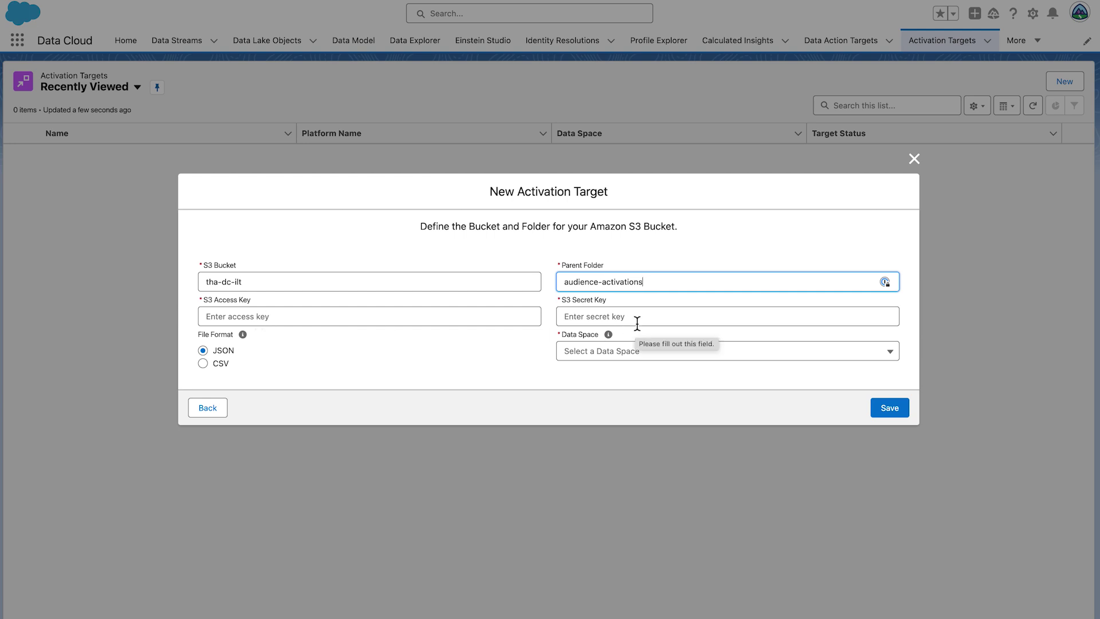
- Choose CSV export format and the default data space, then save the target
click(203, 364)
click(654, 358)
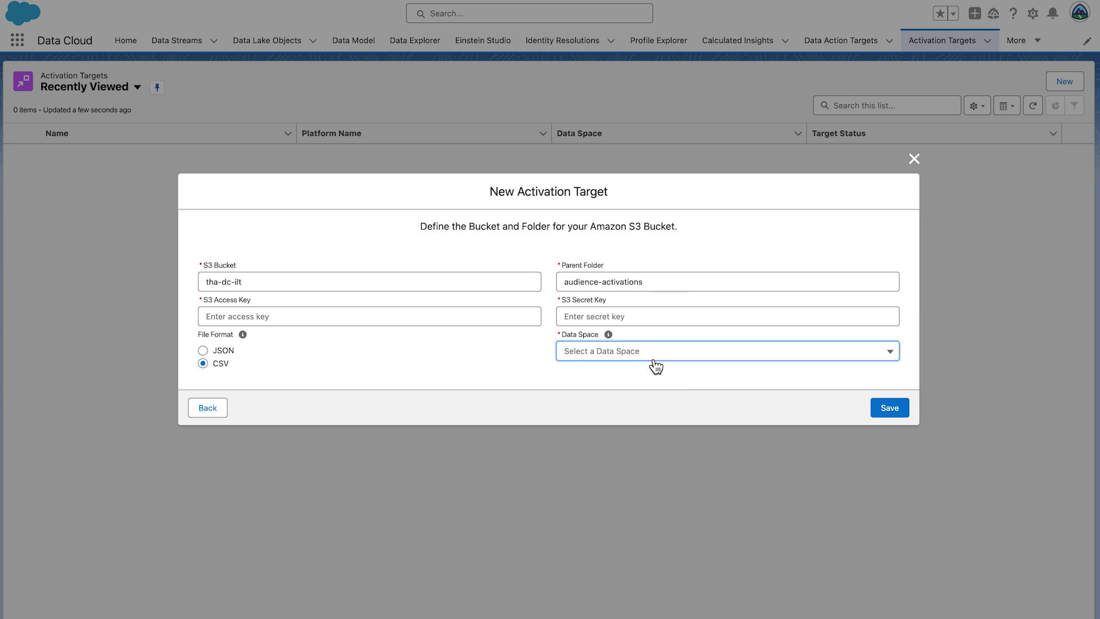
click(622, 385)
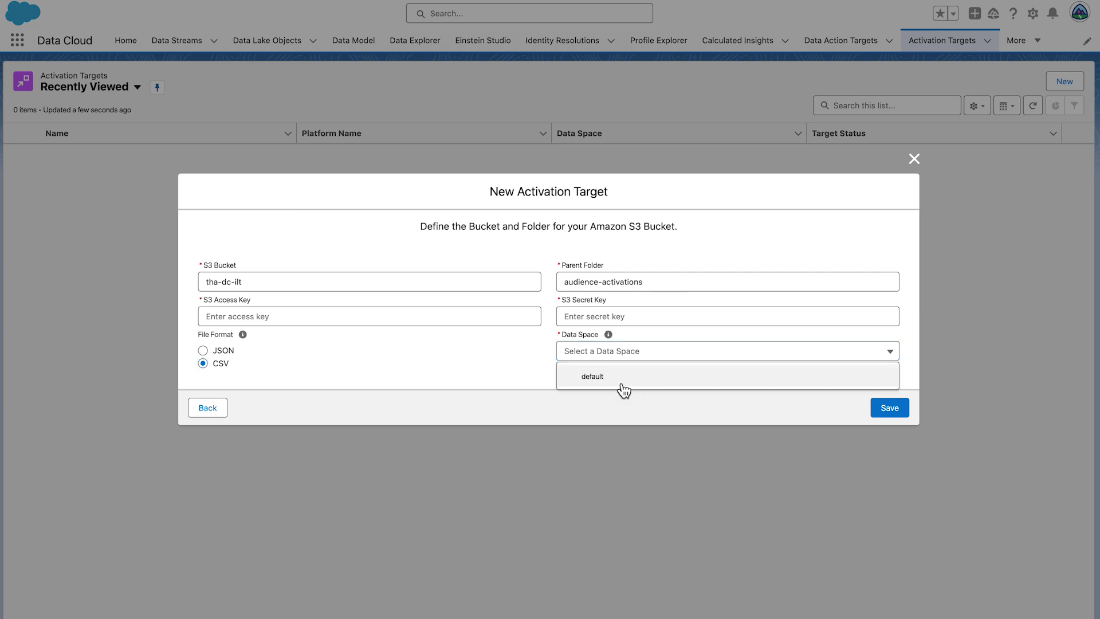
click(890, 409)
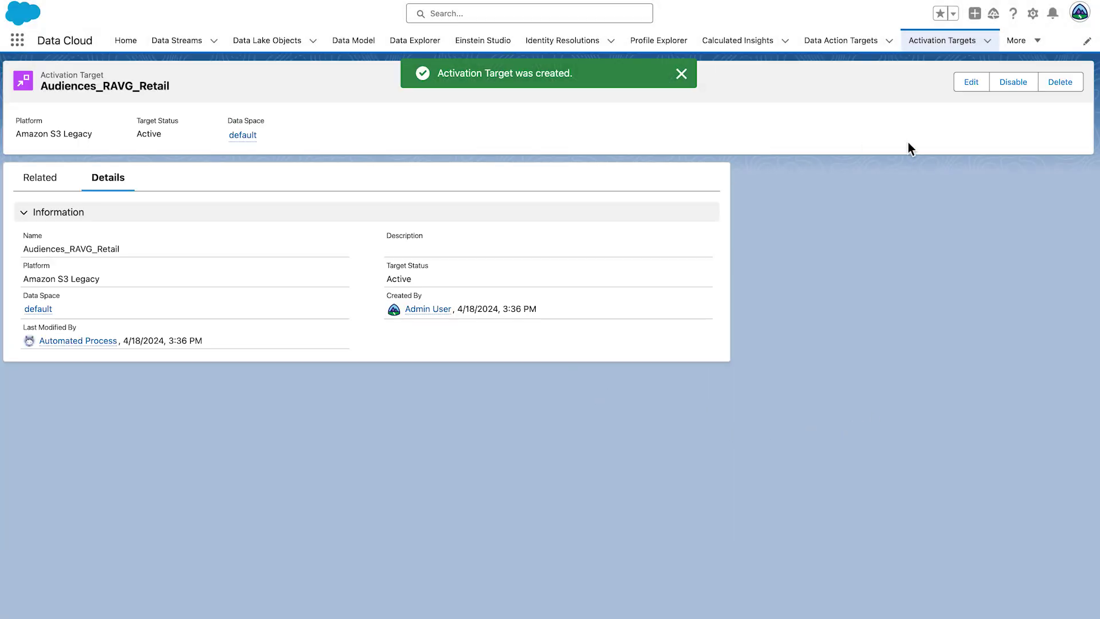
click(947, 50)
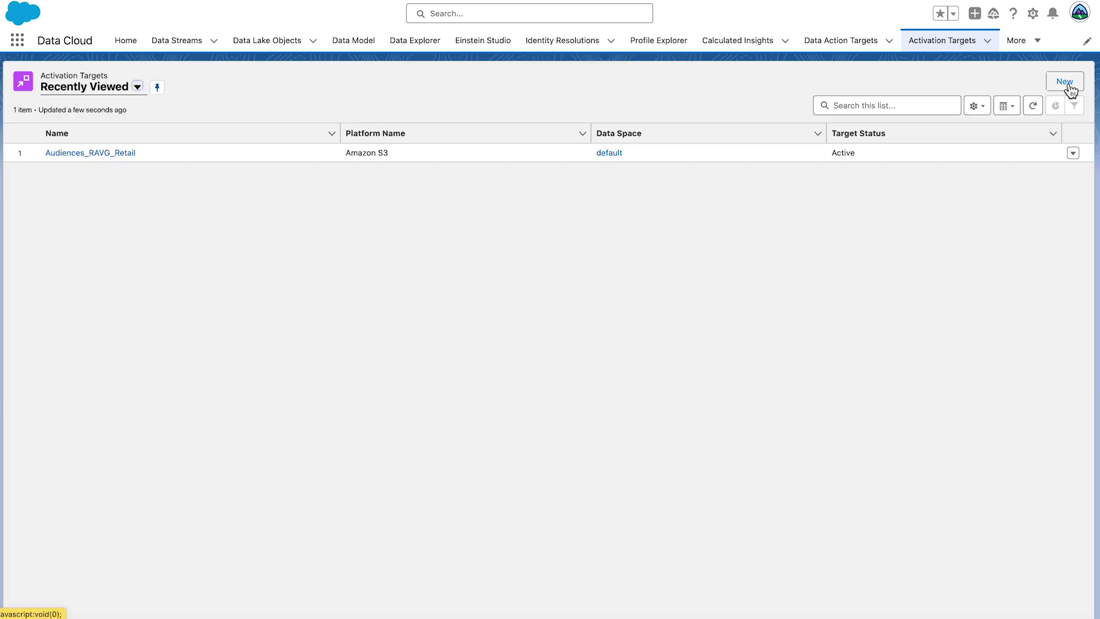
- Create a Data Cloud platform target named Data_Cloud_Home_Org in the default data space
click(1067, 86)
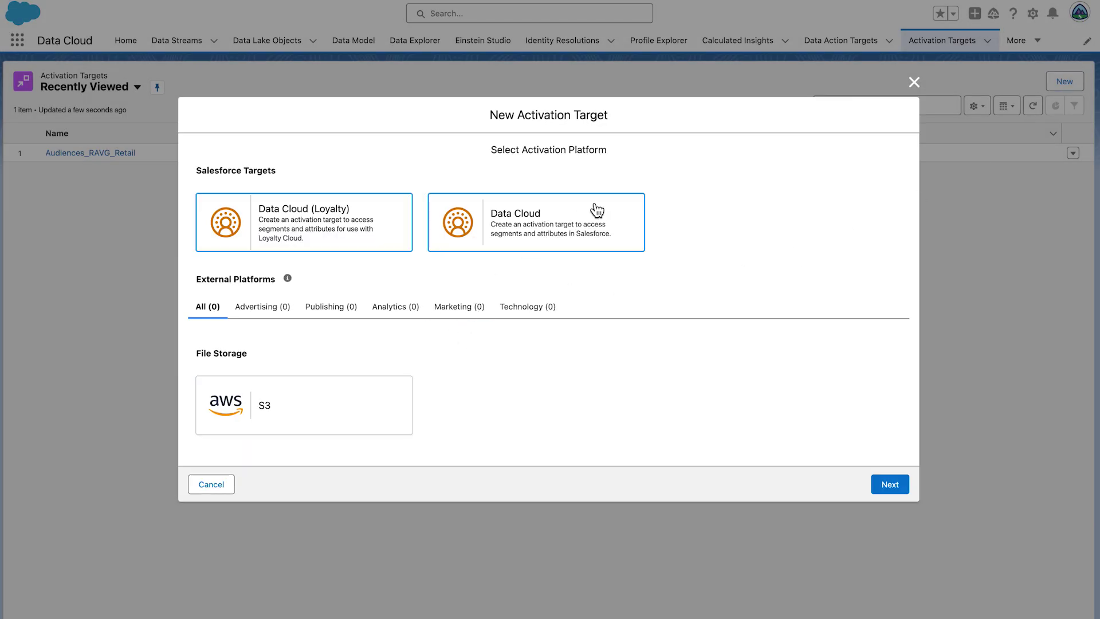
click(595, 215)
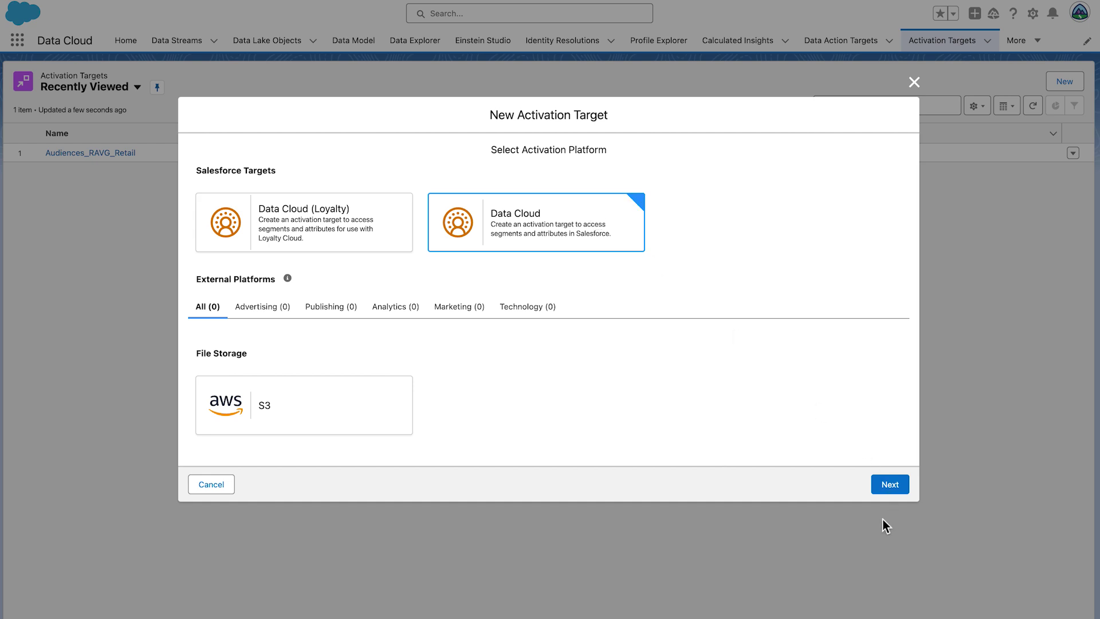
click(891, 485)
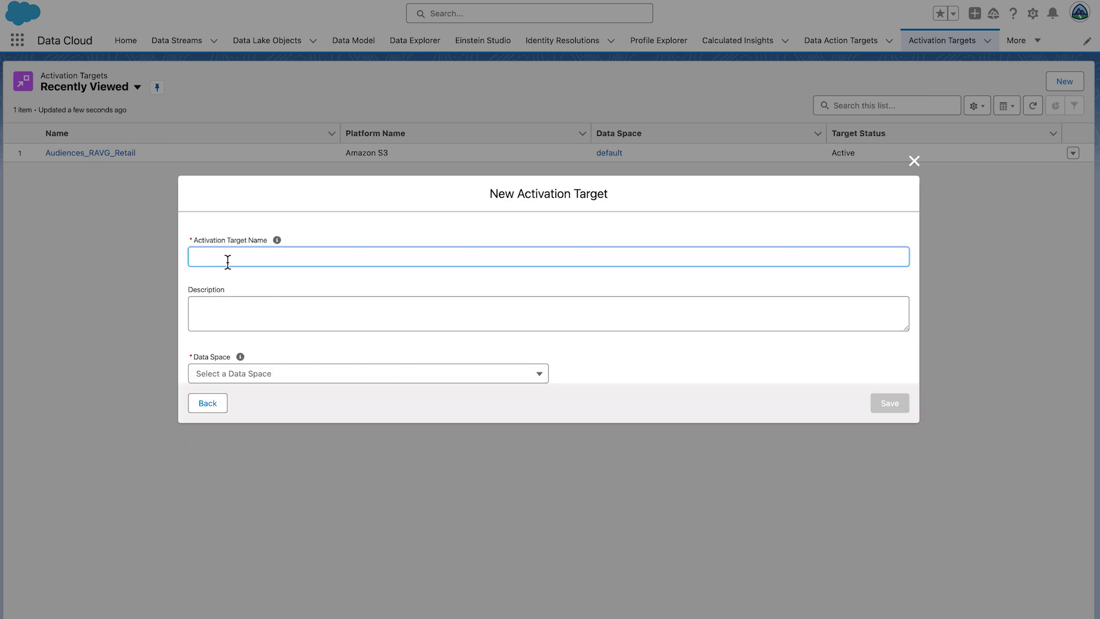
text(Data_Cloud_Home_Org)
click(430, 378)
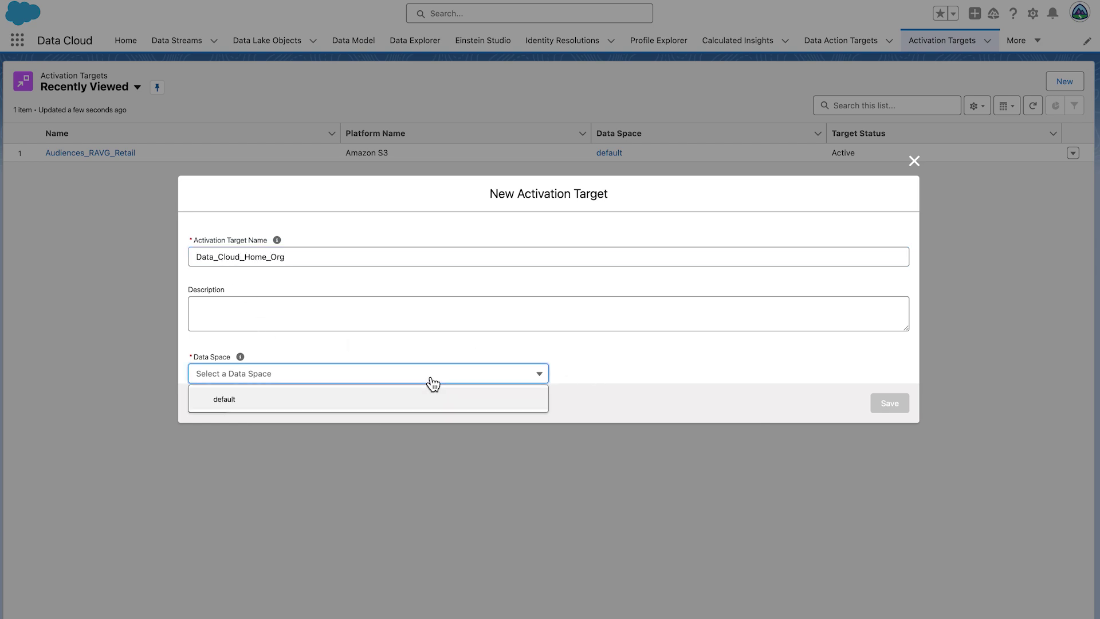
click(361, 408)
click(890, 407)
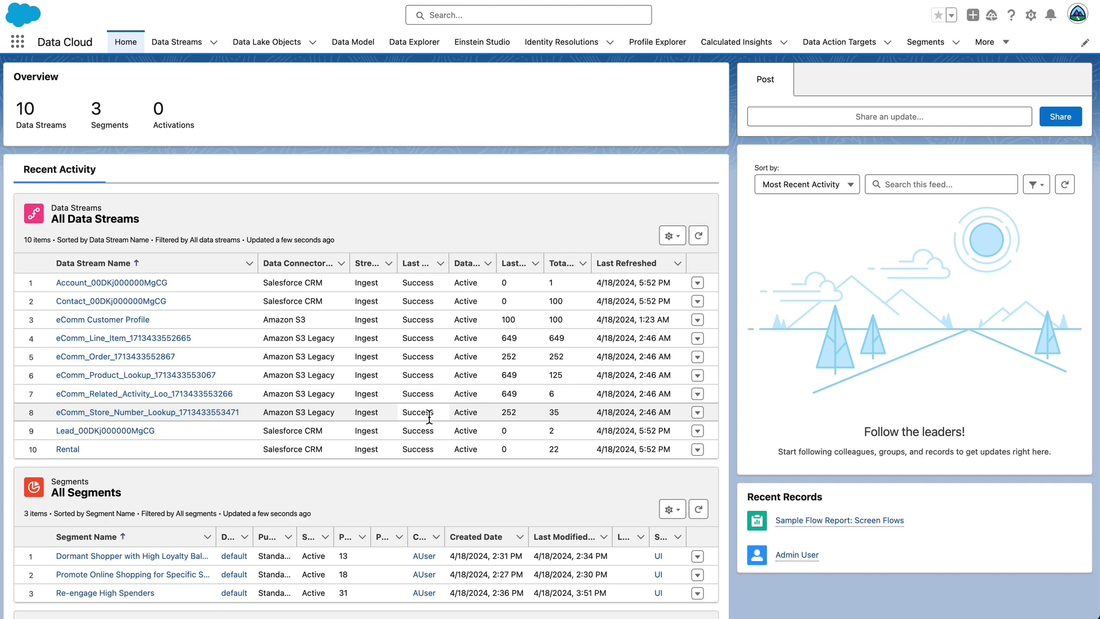
- Start an activation for Dormant Shopper with High Loyalty Balance targeting Audiences_RAVG_Retail
click(923, 43)
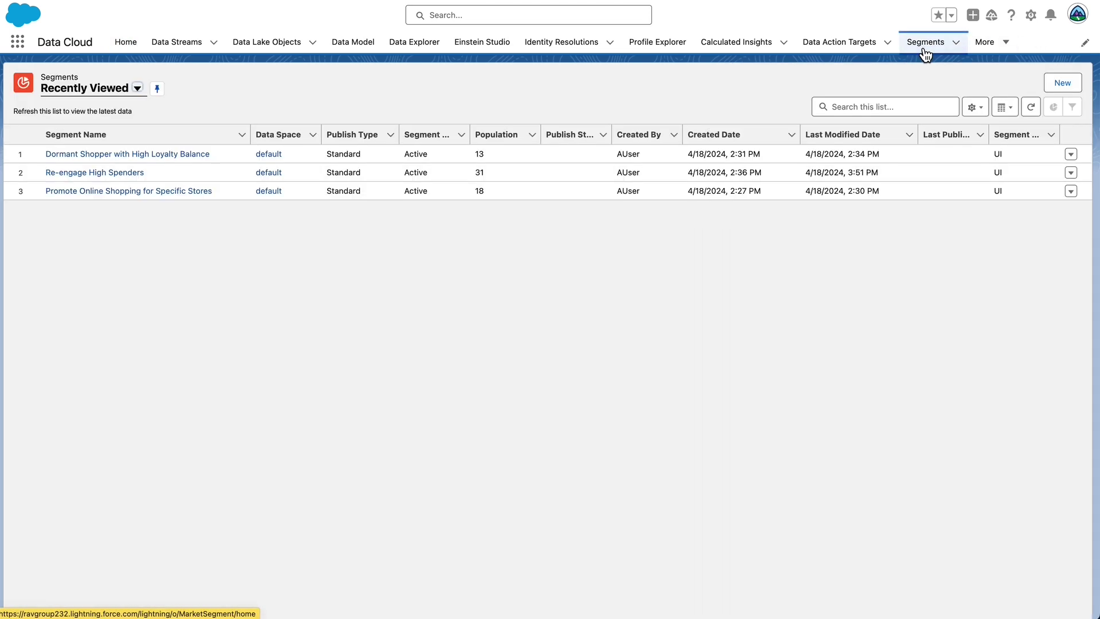
click(156, 164)
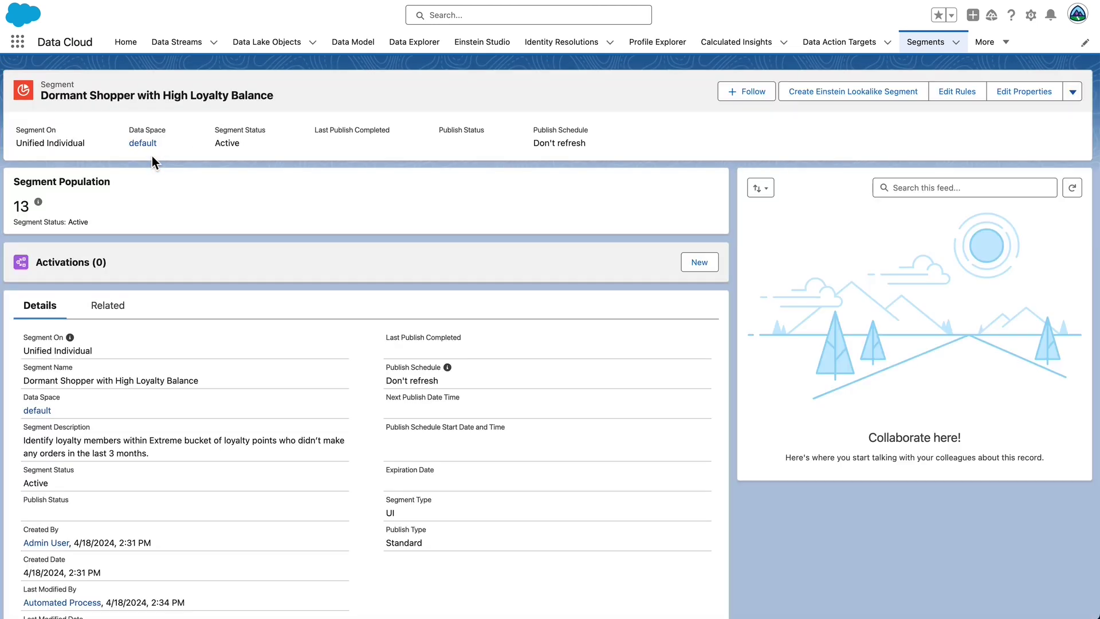
click(709, 273)
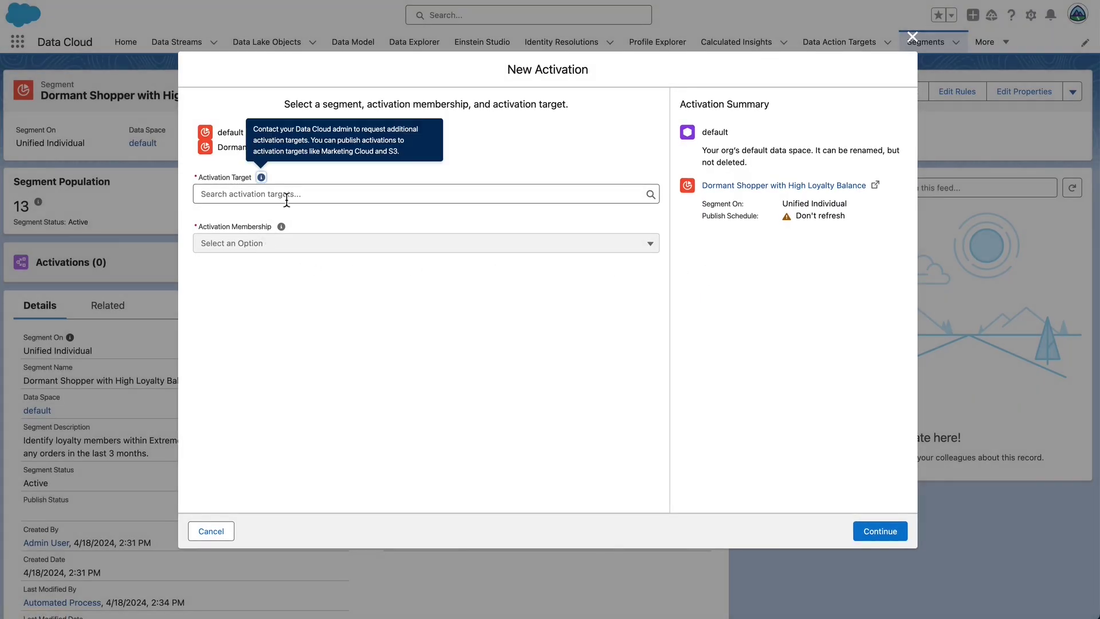
click(287, 197)
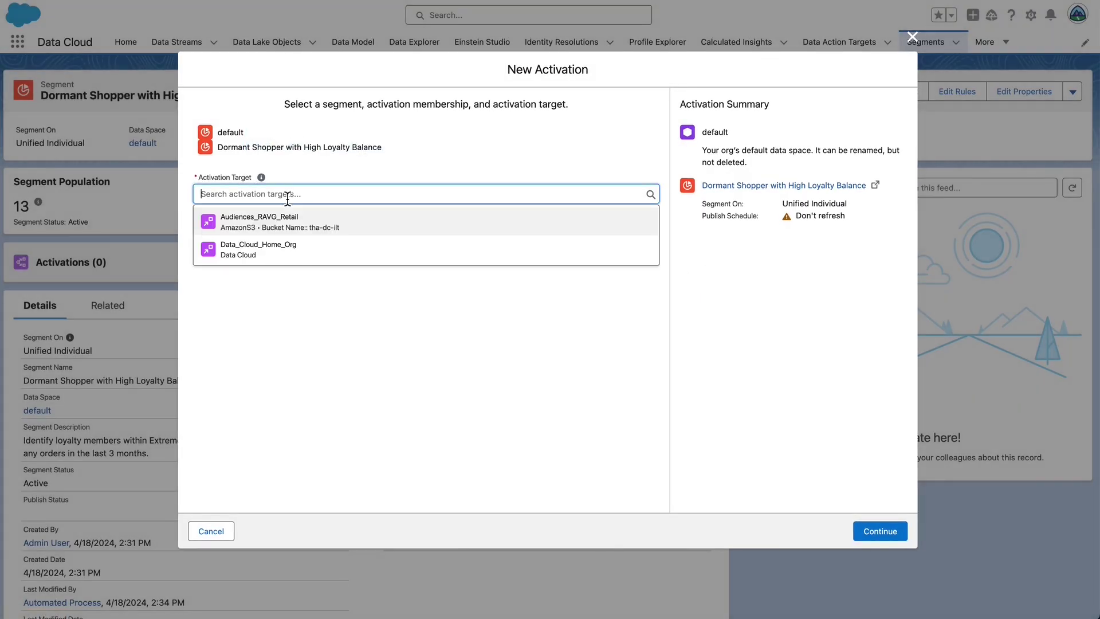
click(327, 231)
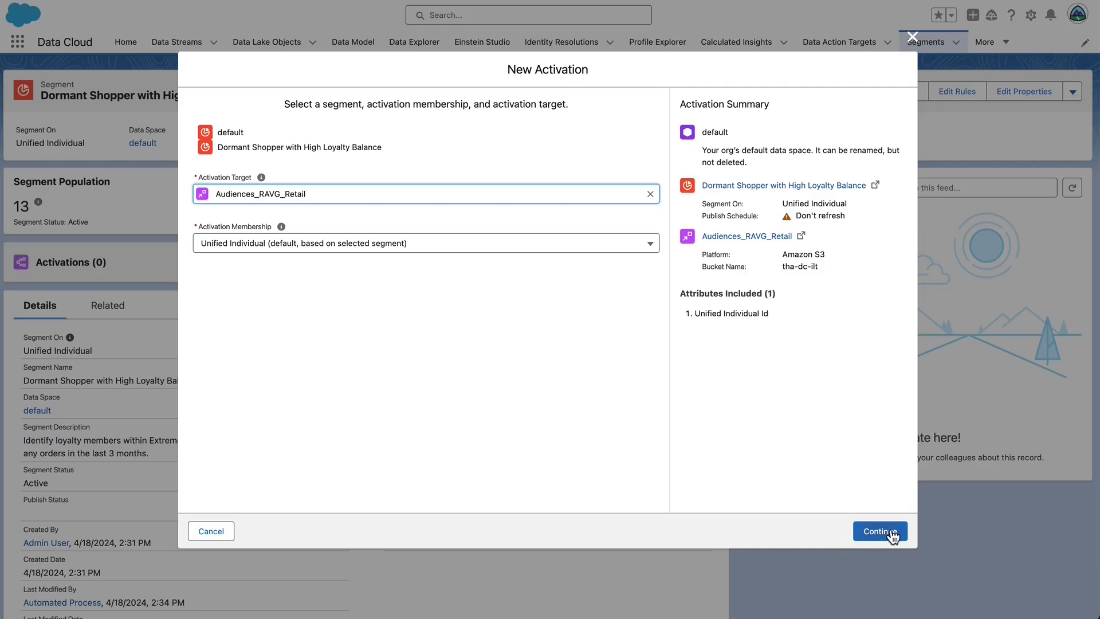
click(891, 532)
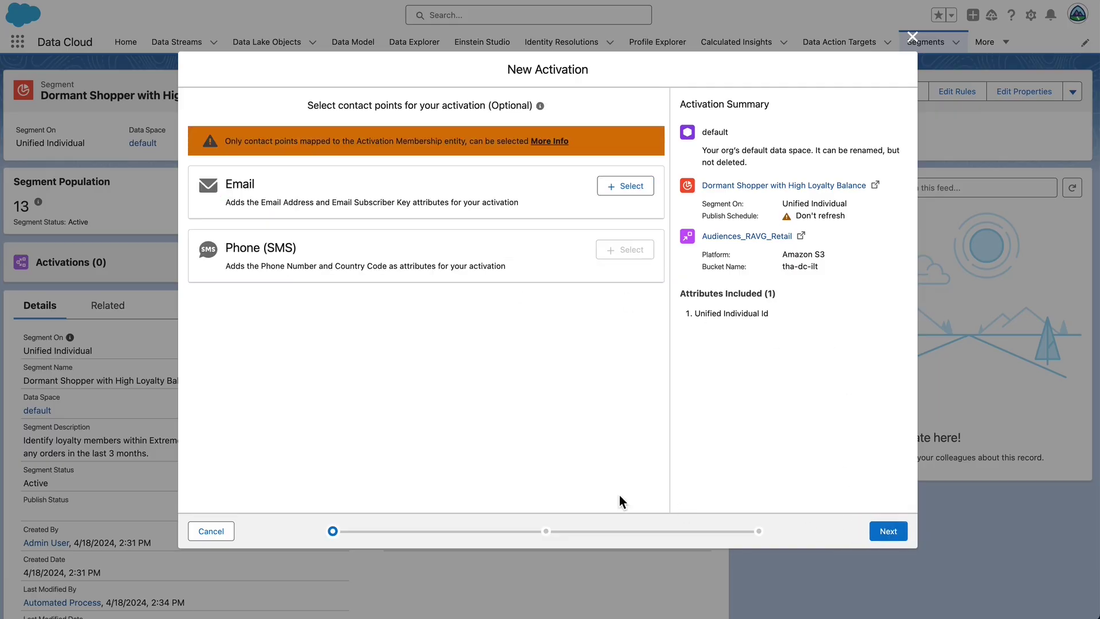
- Select the Email contact point and continue to the attributes step
click(625, 194)
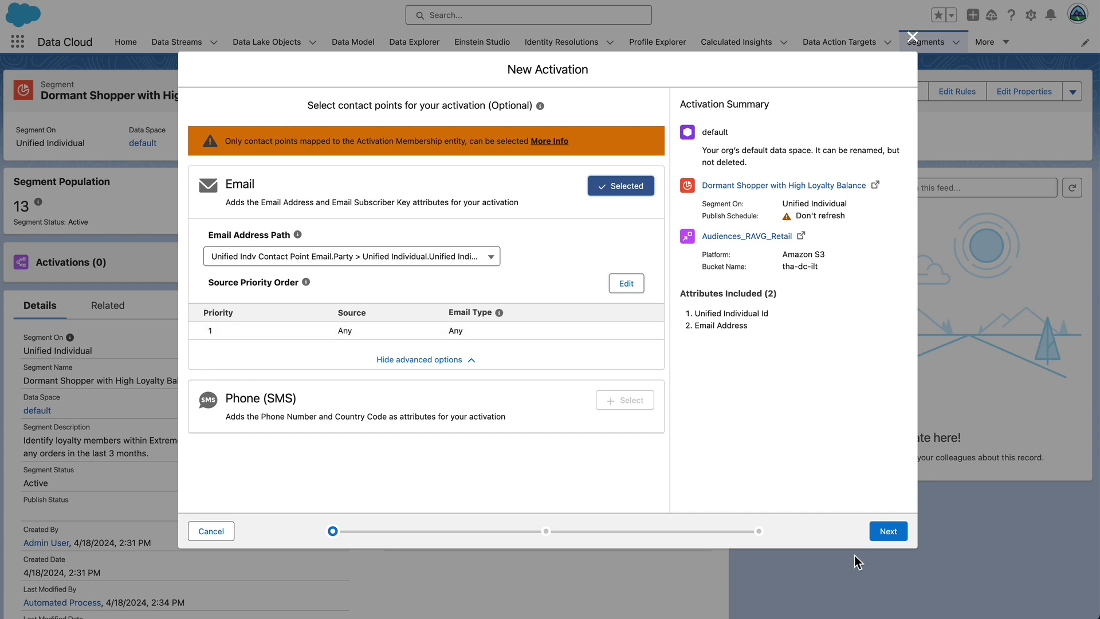
click(897, 535)
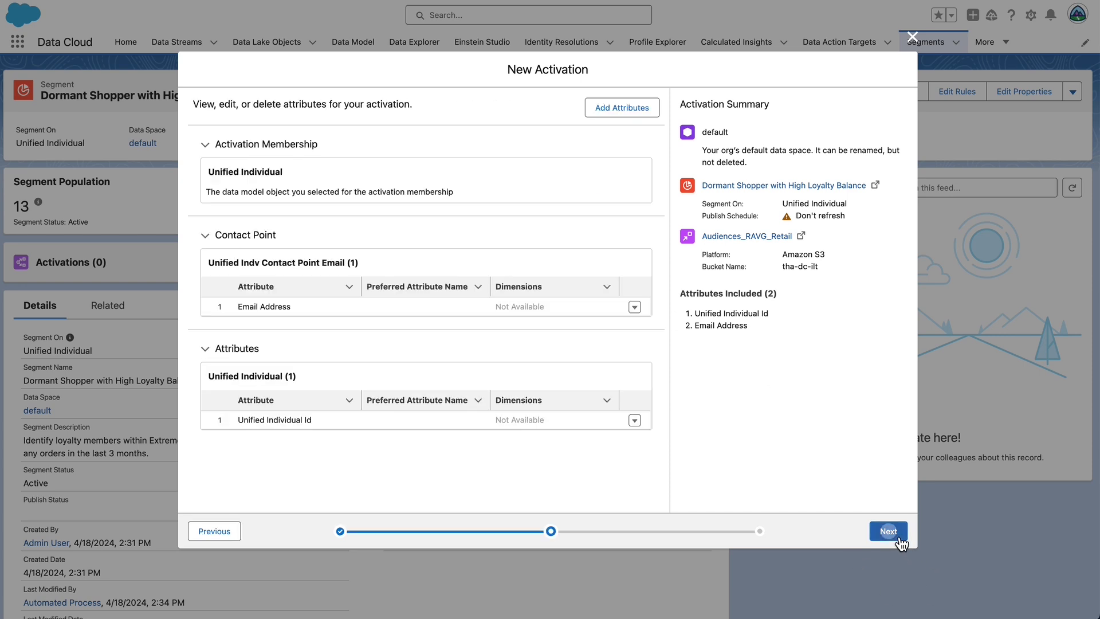
- Give Unified Individual Id the preferred attribute name Customer Number
click(397, 421)
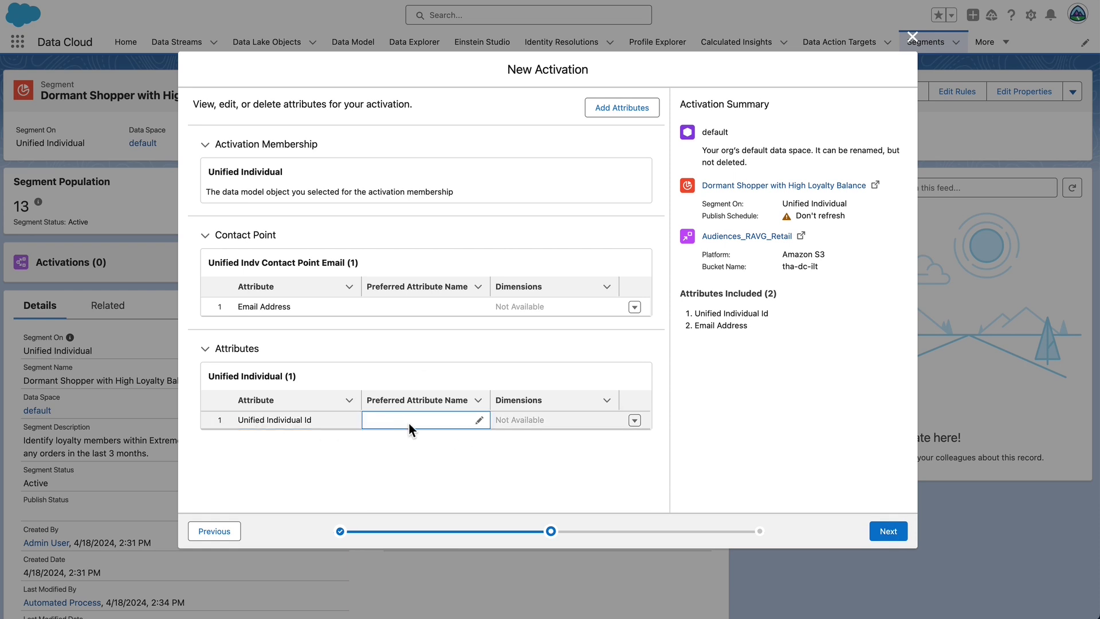
click(479, 421)
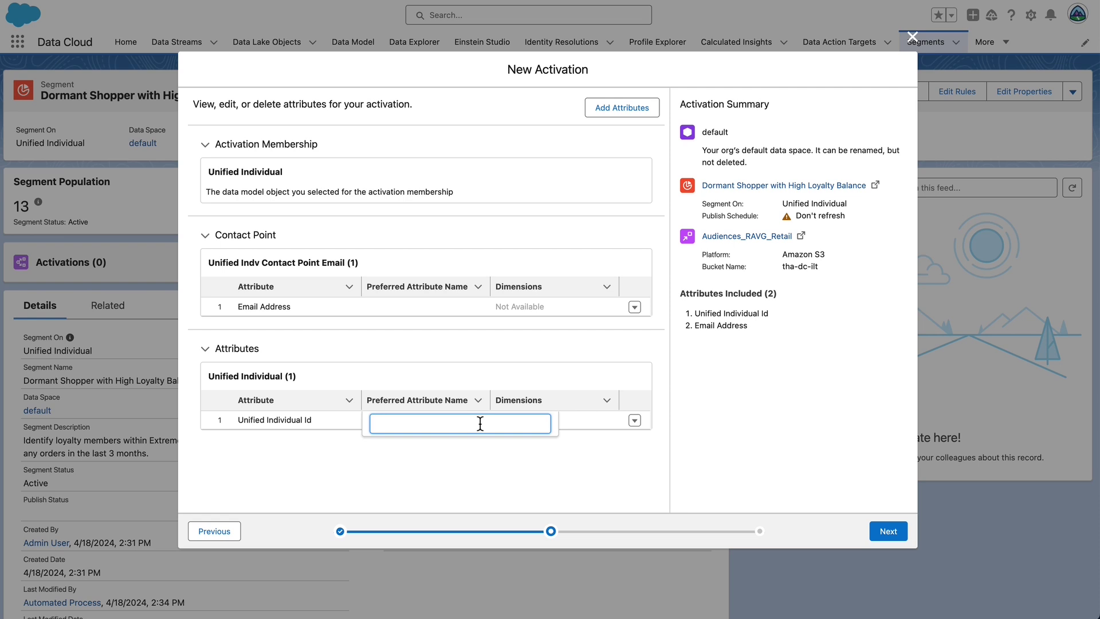
text(Customer Number)
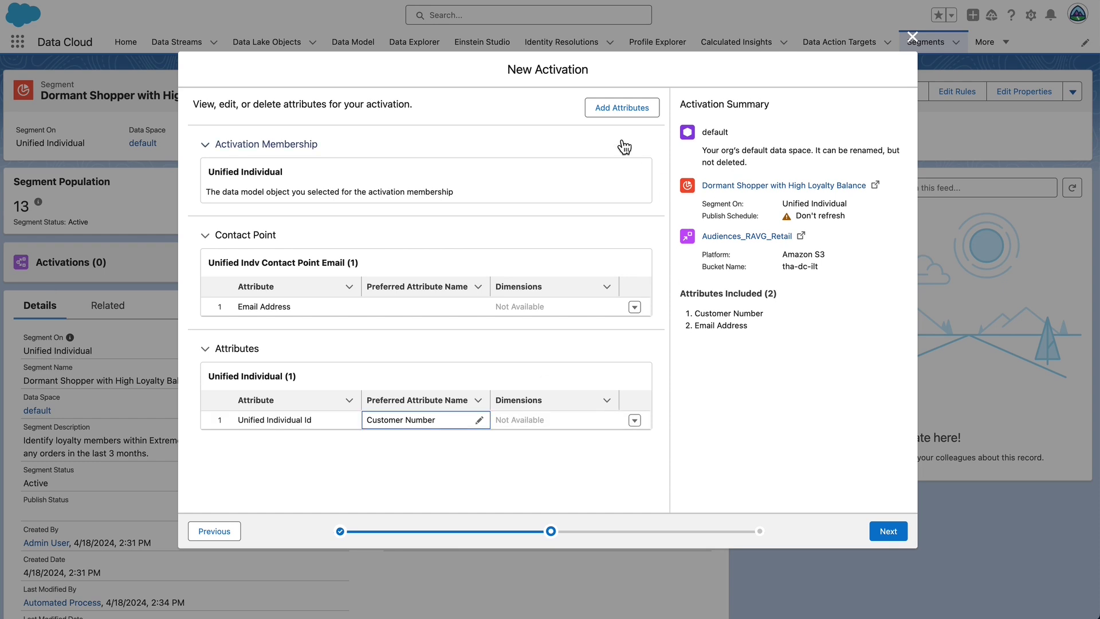
click(623, 109)
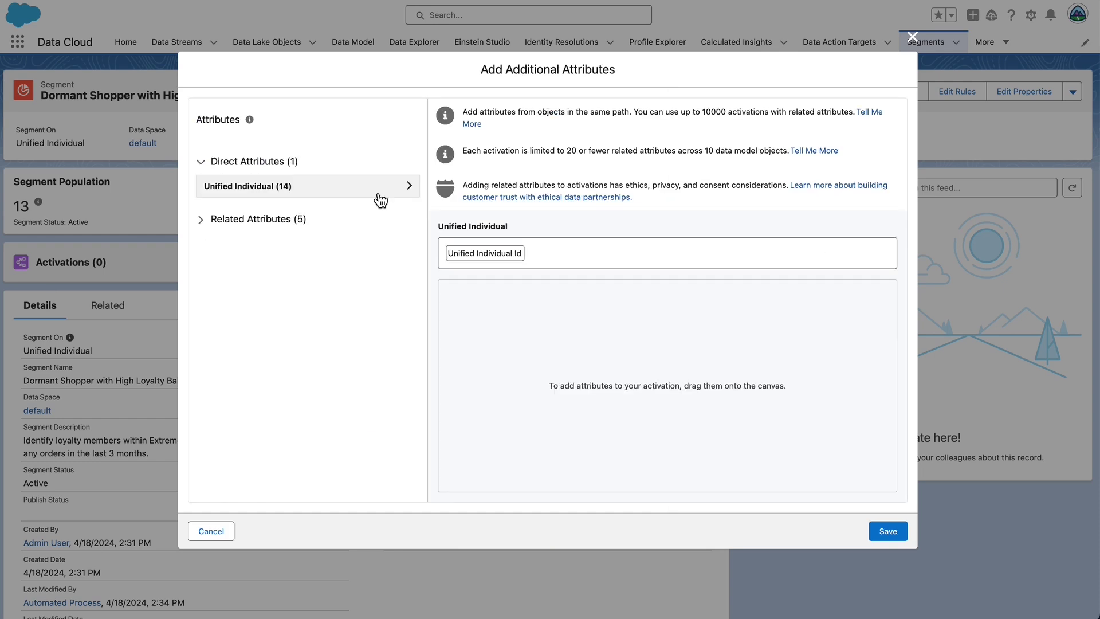
- Add First Name, RFMCombined__c, FirstStorePurchasedFrom__c and avgpurchasevalue__c to the activation attributes
click(380, 199)
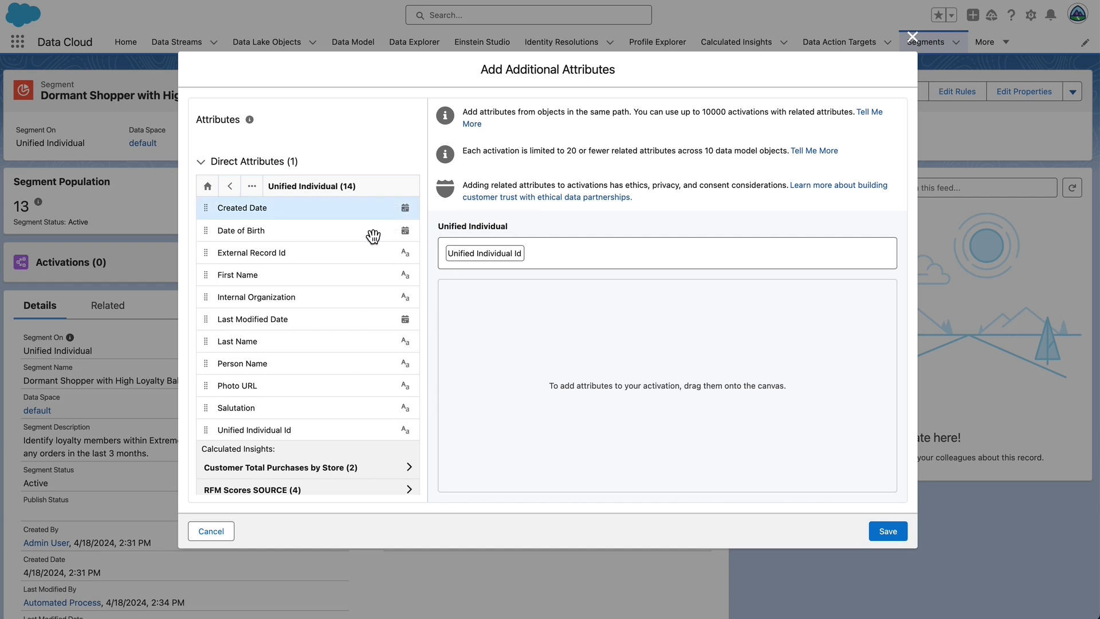
drag(289, 284, 686, 391)
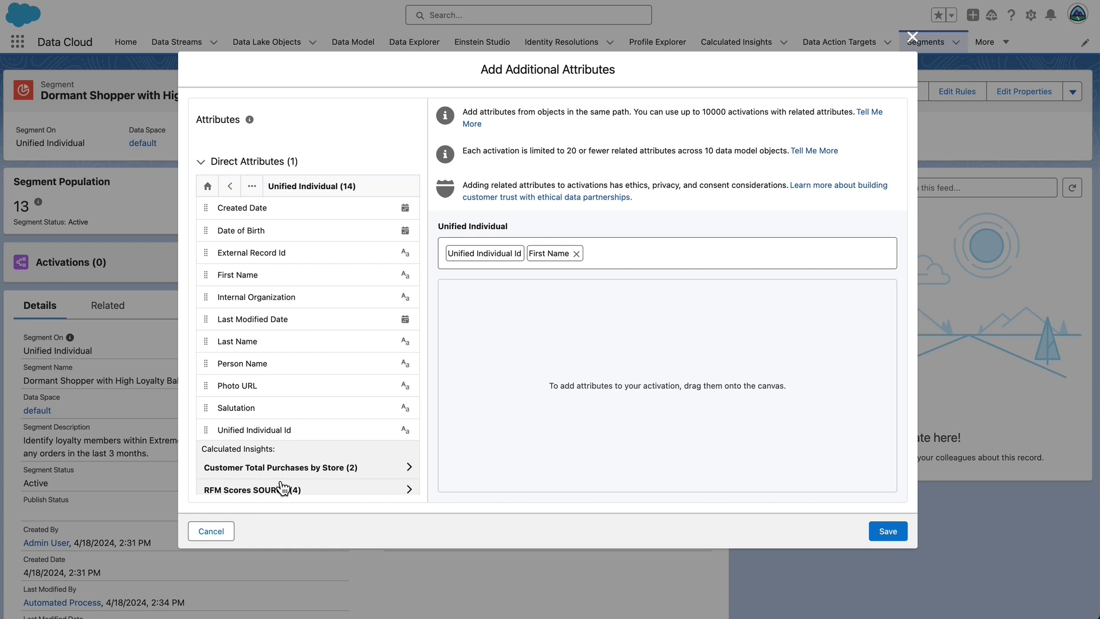
scroll(318, 453, down, 2)
click(323, 441)
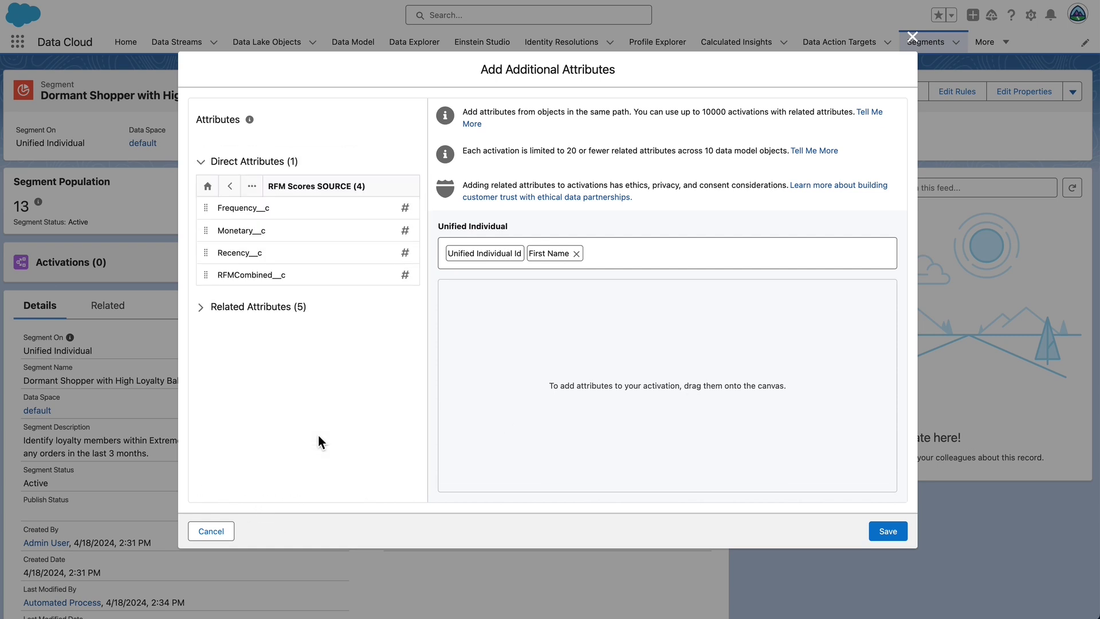
drag(275, 275, 597, 365)
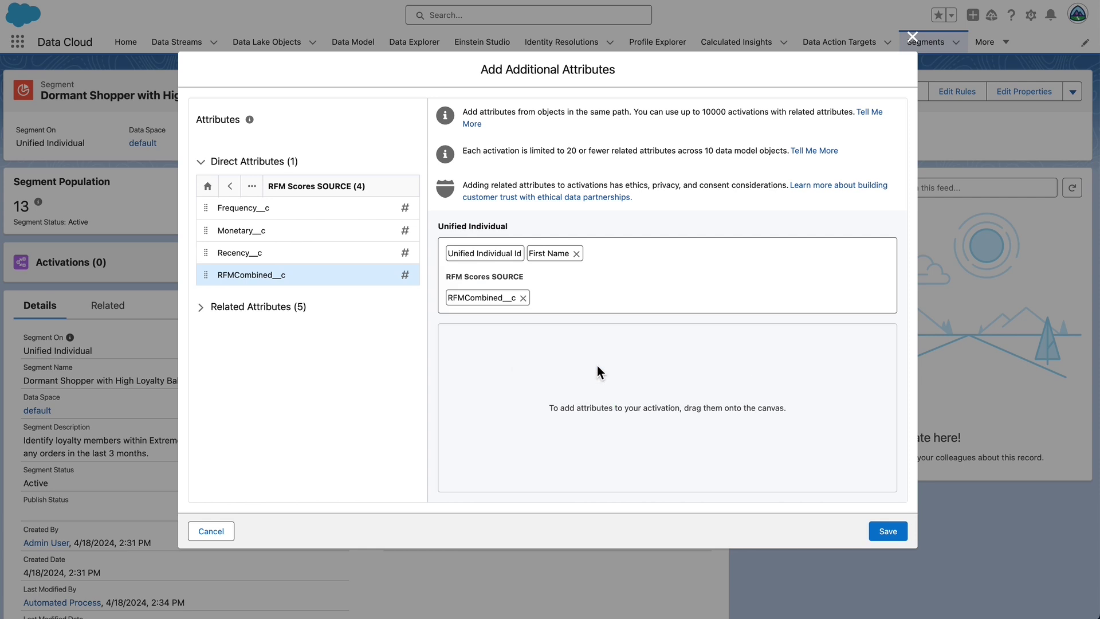
click(234, 194)
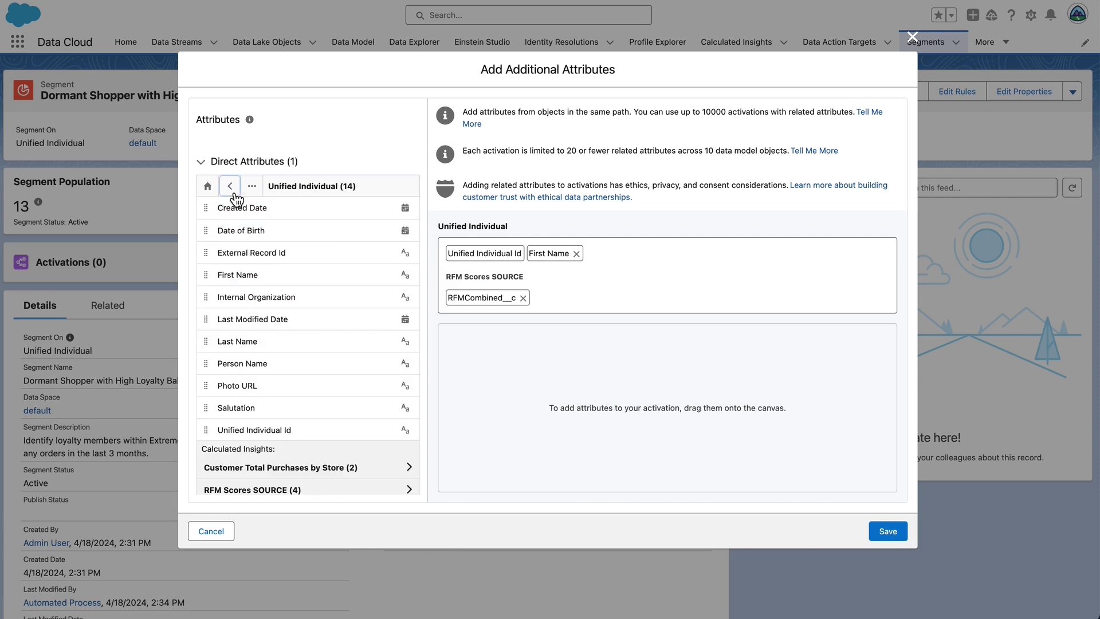
click(348, 480)
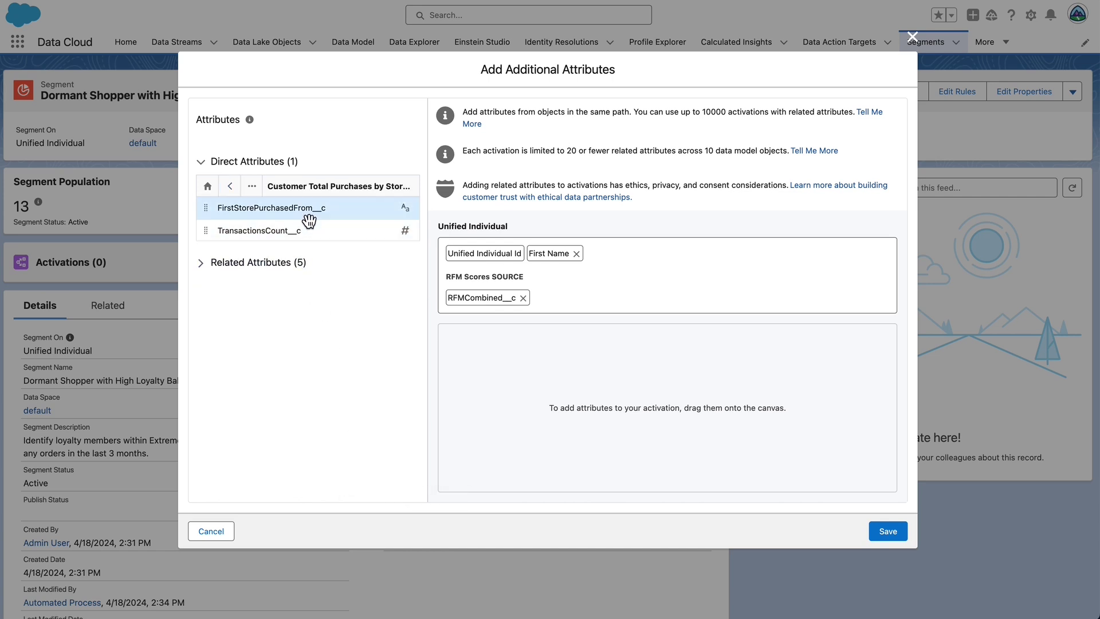
drag(302, 212, 597, 393)
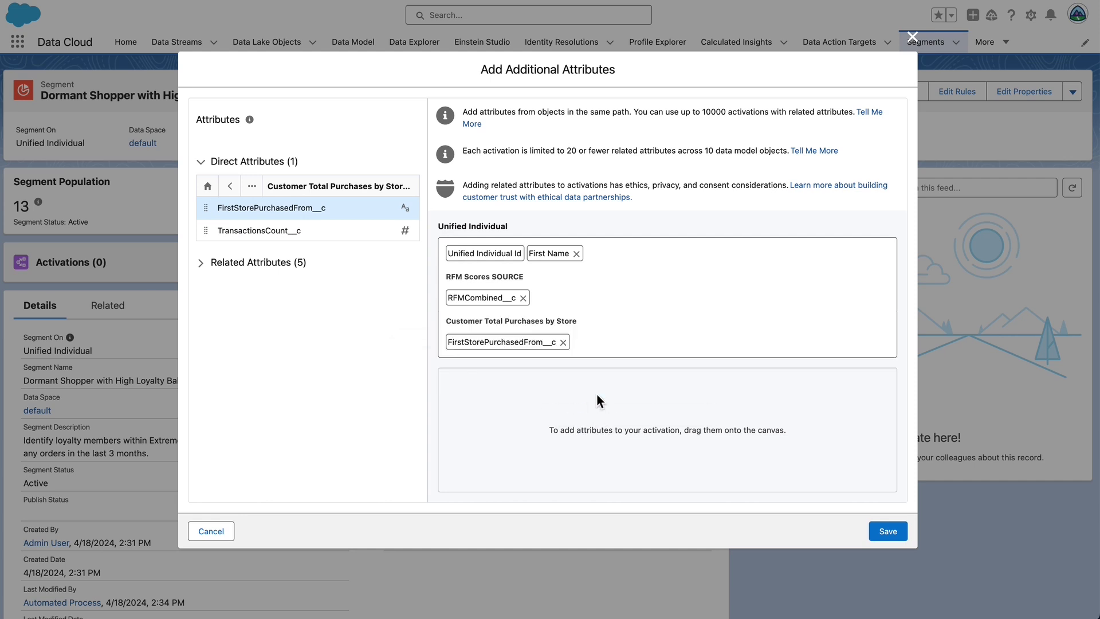
click(231, 187)
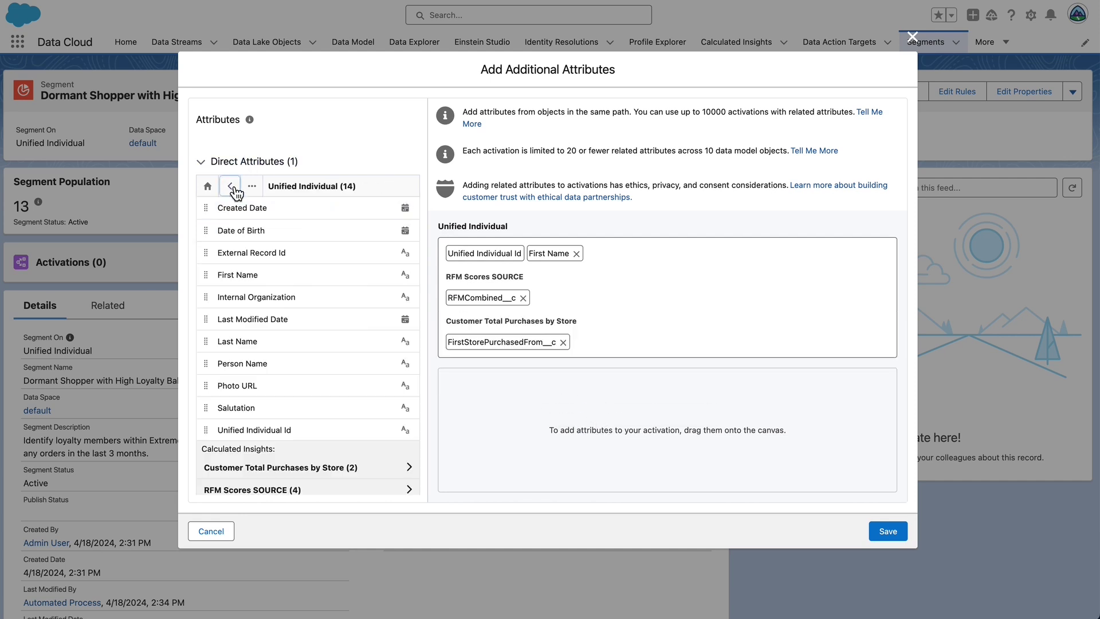
scroll(314, 456, down, 3)
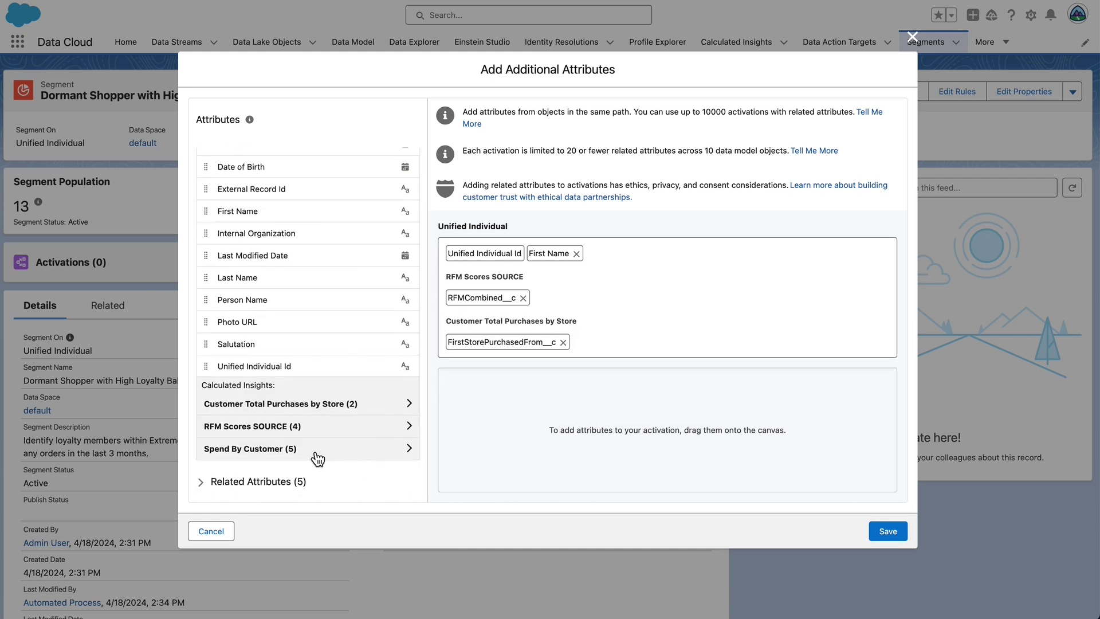
click(314, 451)
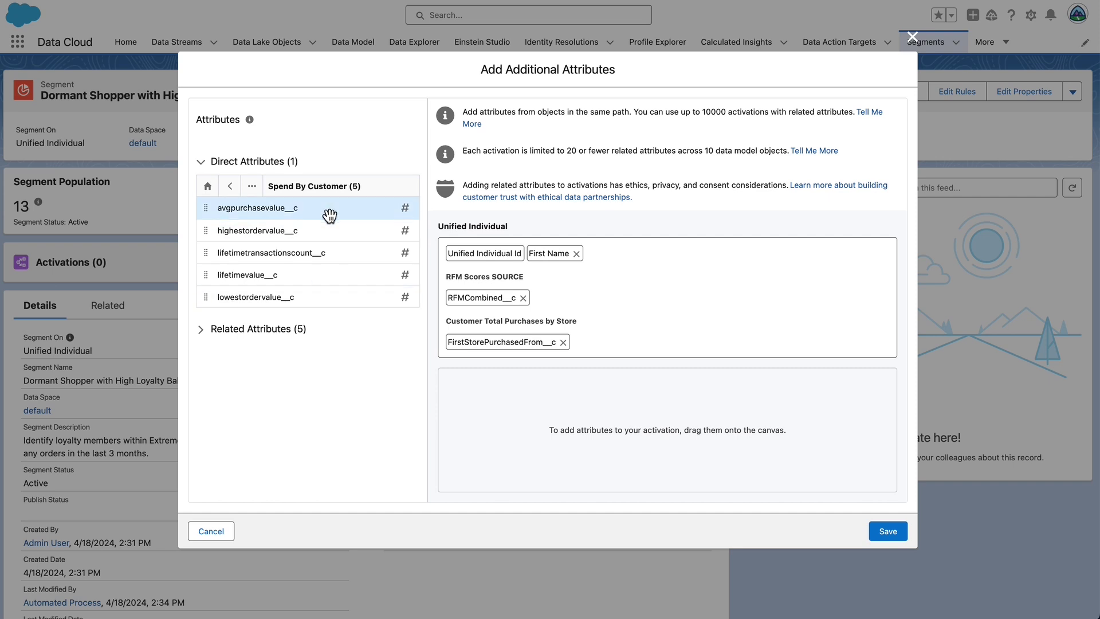
drag(323, 209, 613, 420)
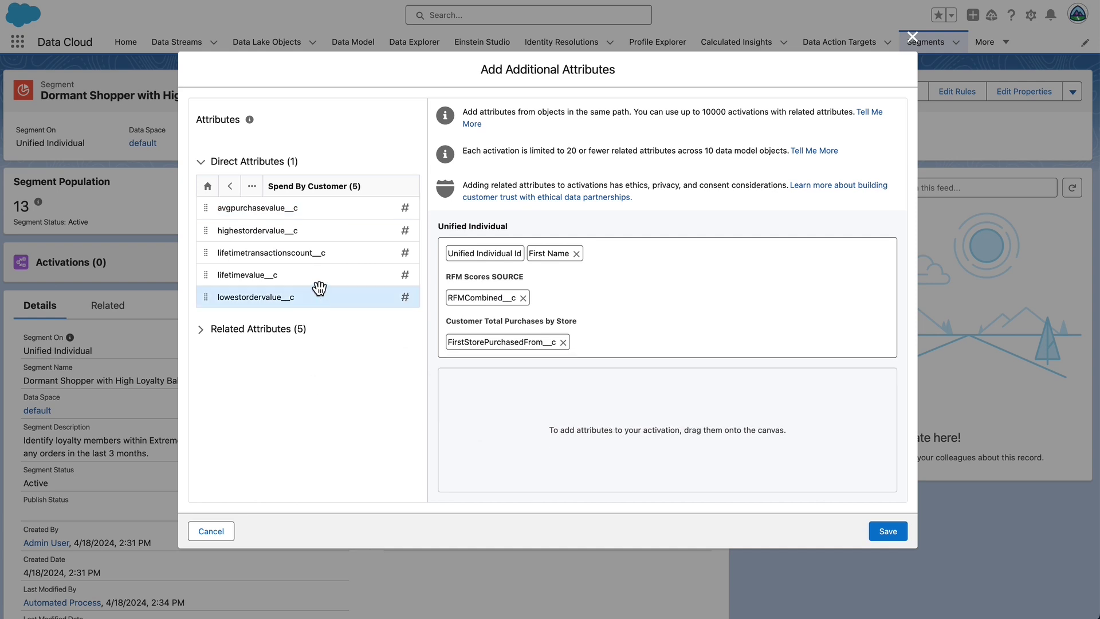
drag(330, 215, 613, 418)
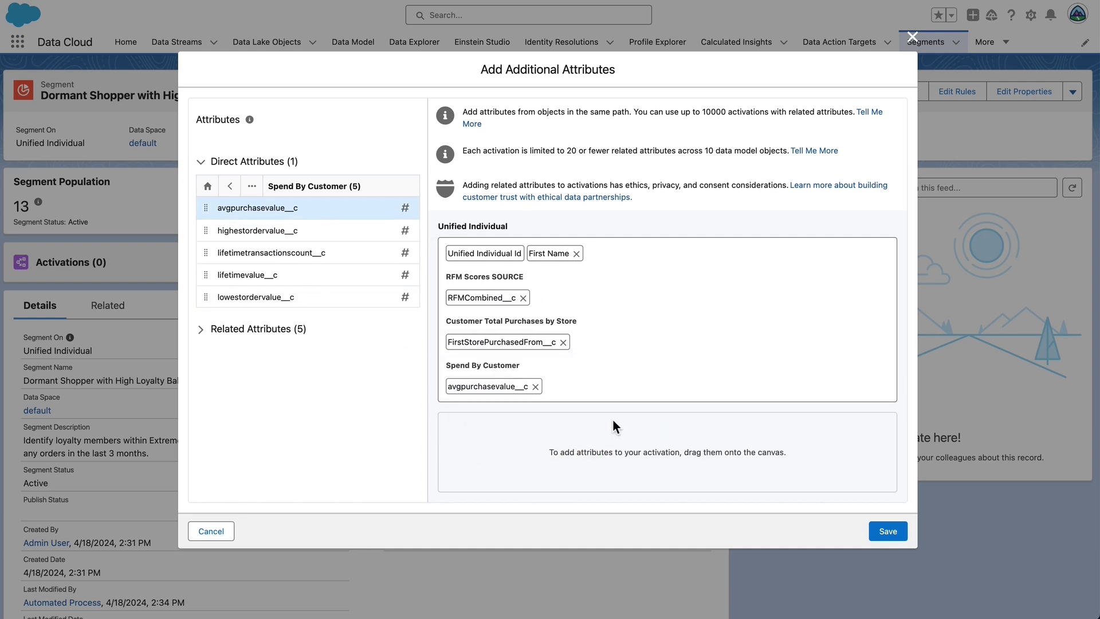
- Add Membership Number and Points Balance from the loyalty objects, then save the attributes
click(214, 194)
click(214, 220)
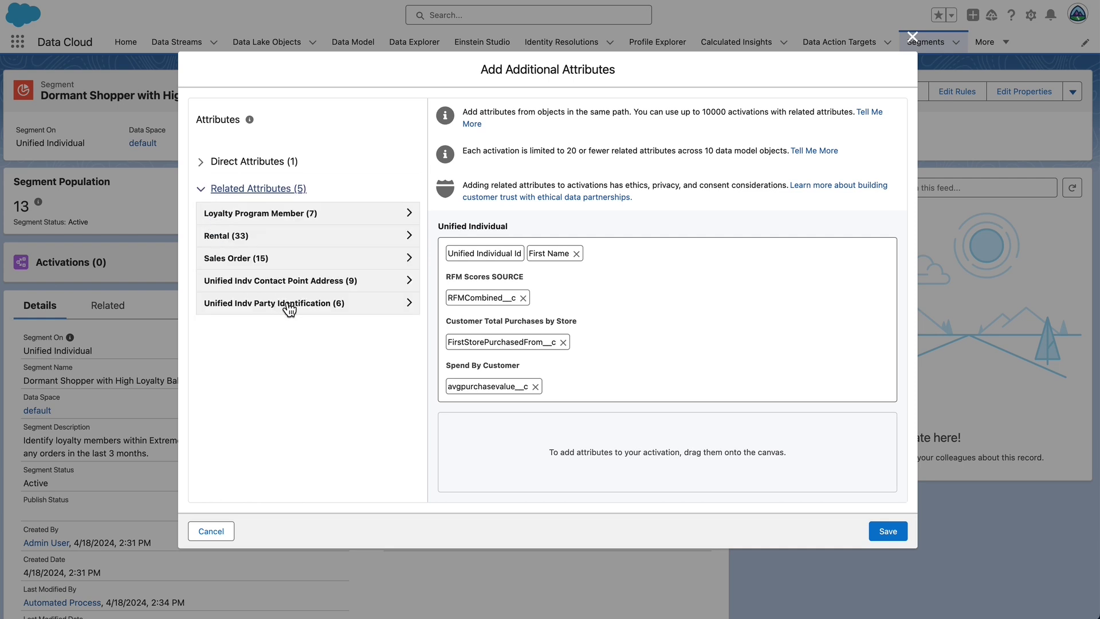
click(316, 222)
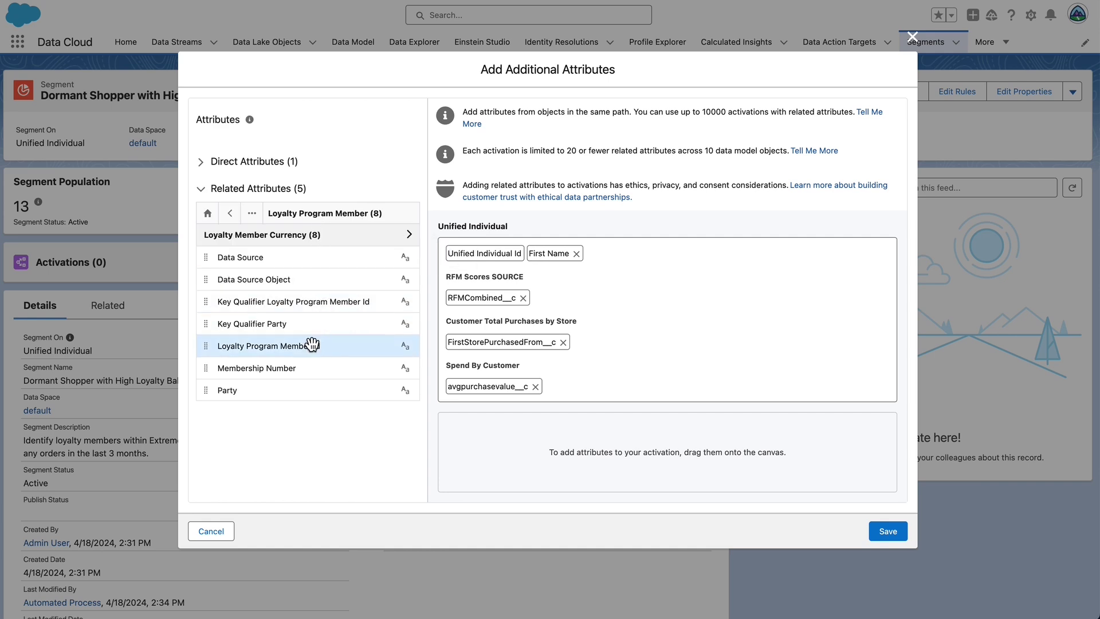
drag(314, 368, 648, 410)
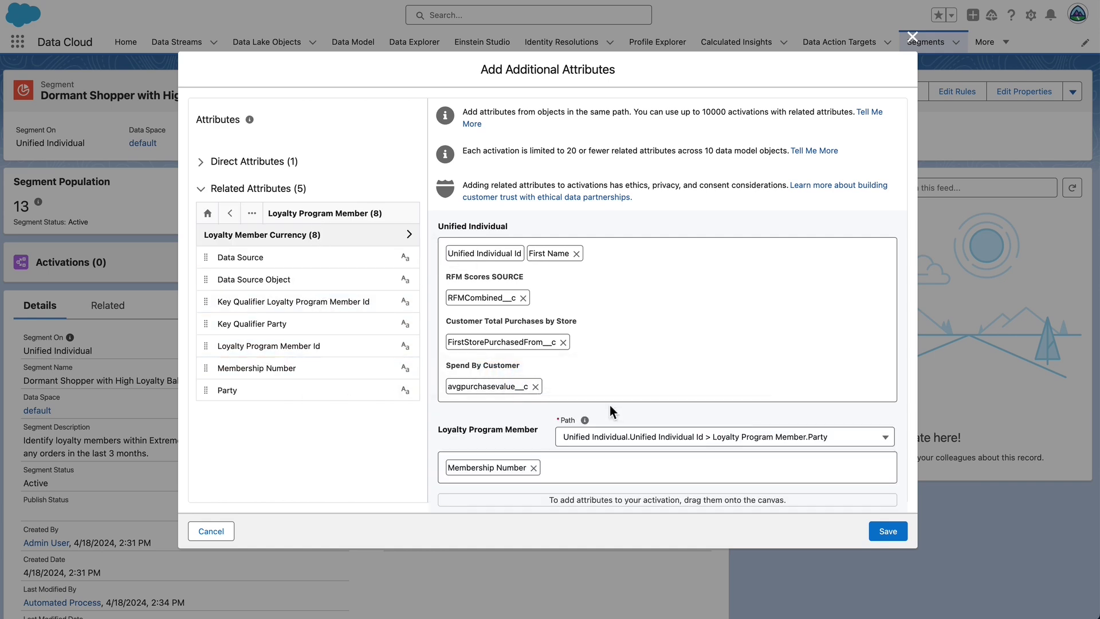
click(351, 236)
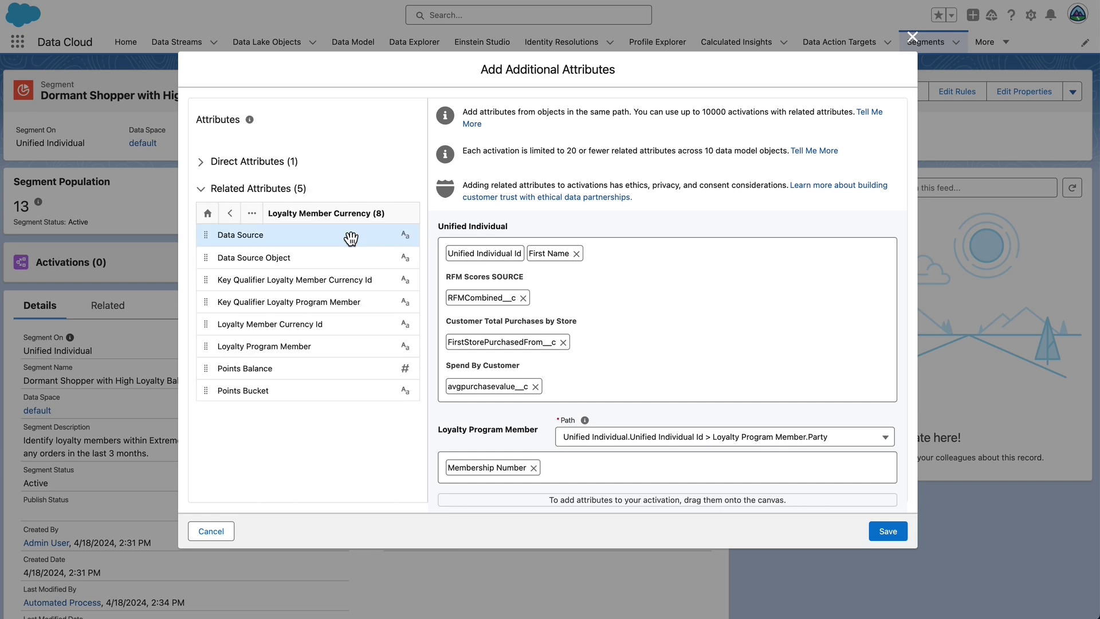
drag(335, 367, 718, 408)
scroll(718, 402, down, 3)
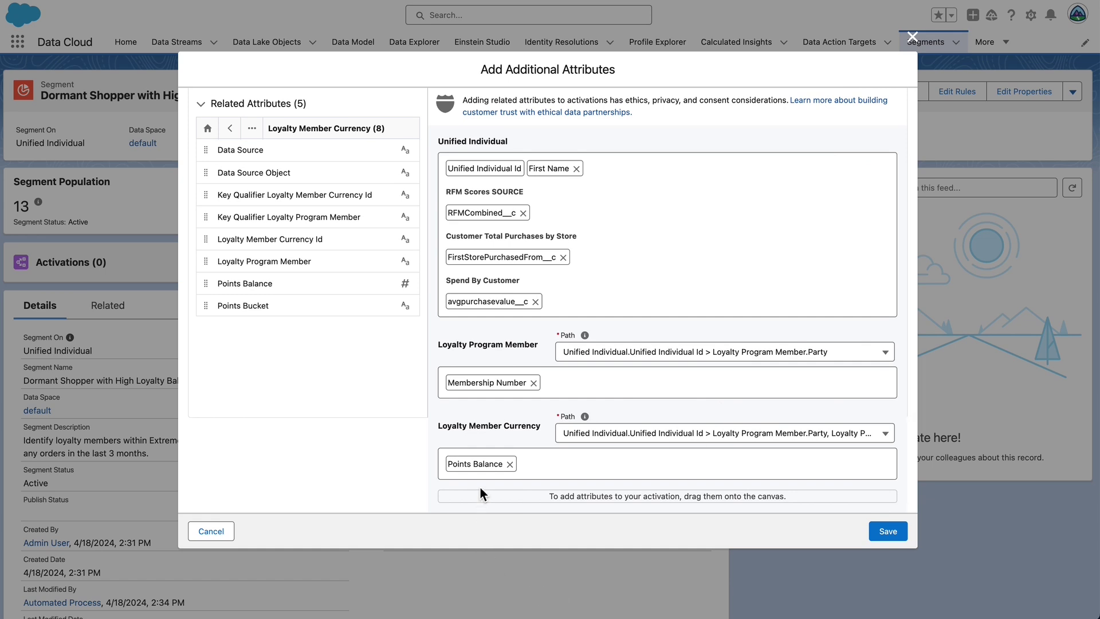
click(897, 531)
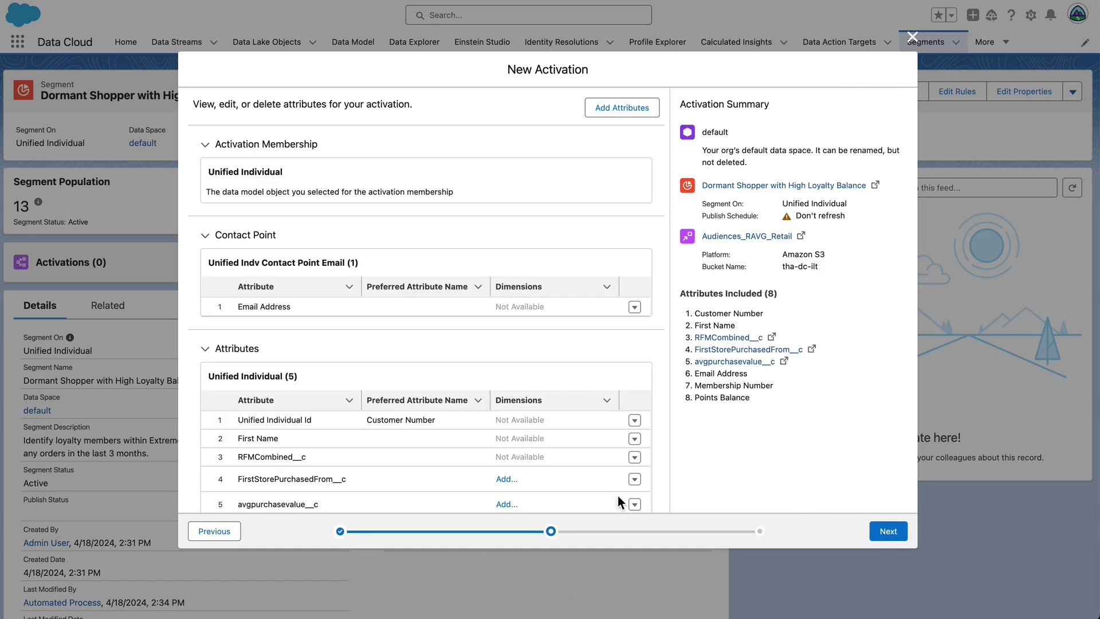
- Set preferred names RFM Combined Score, First Purchase Store and Average Purchase Value on rows 3–5
click(393, 459)
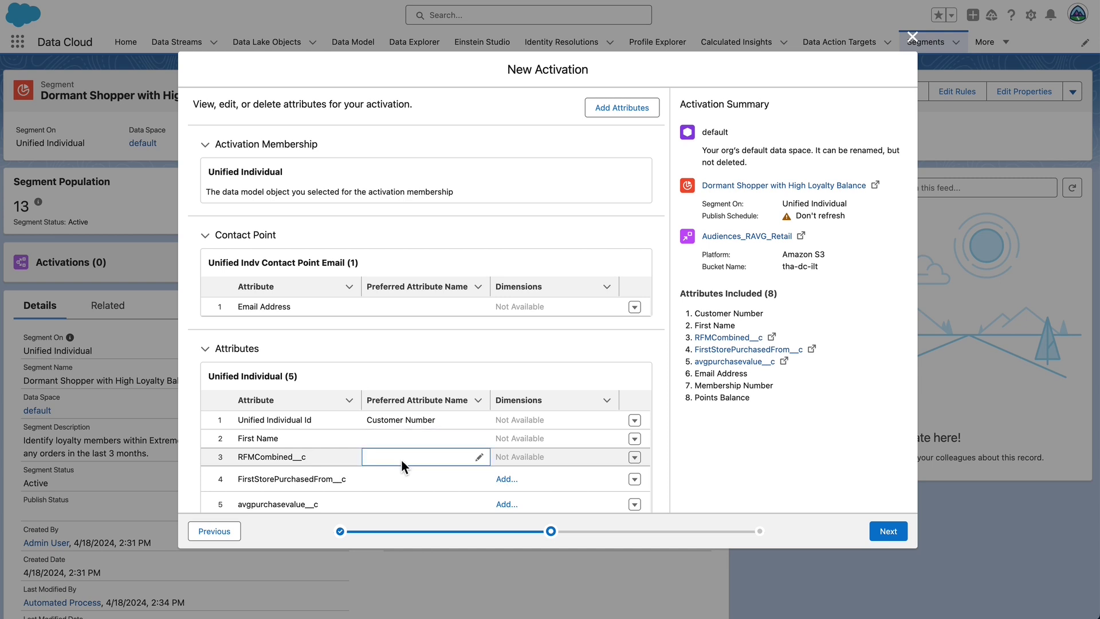
click(479, 457)
text(R)
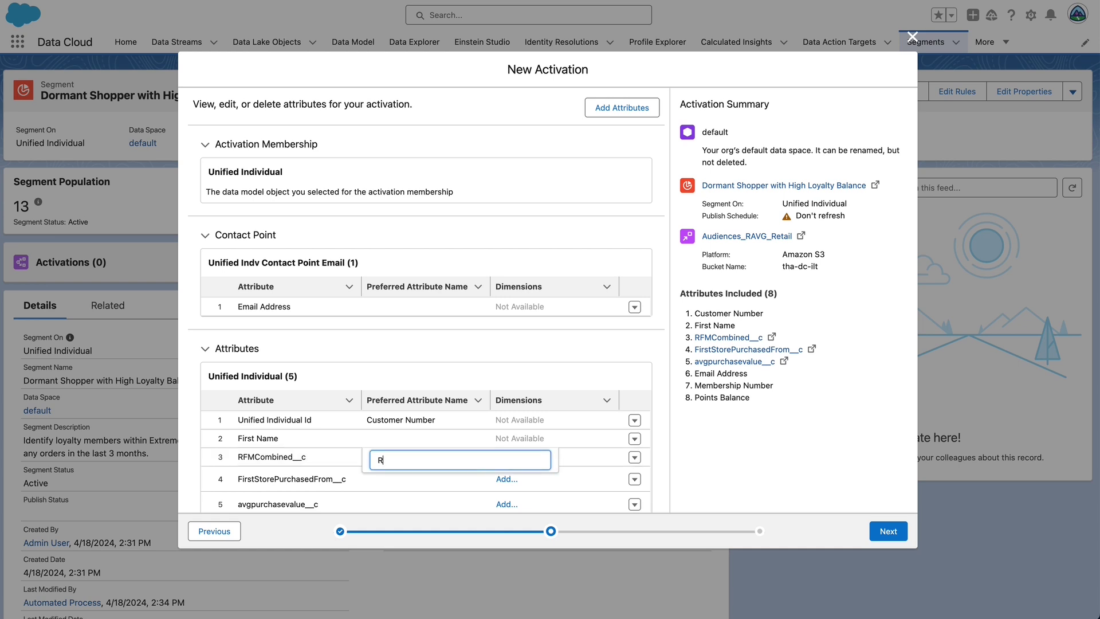
text(FM Combined Score)
key(Return)
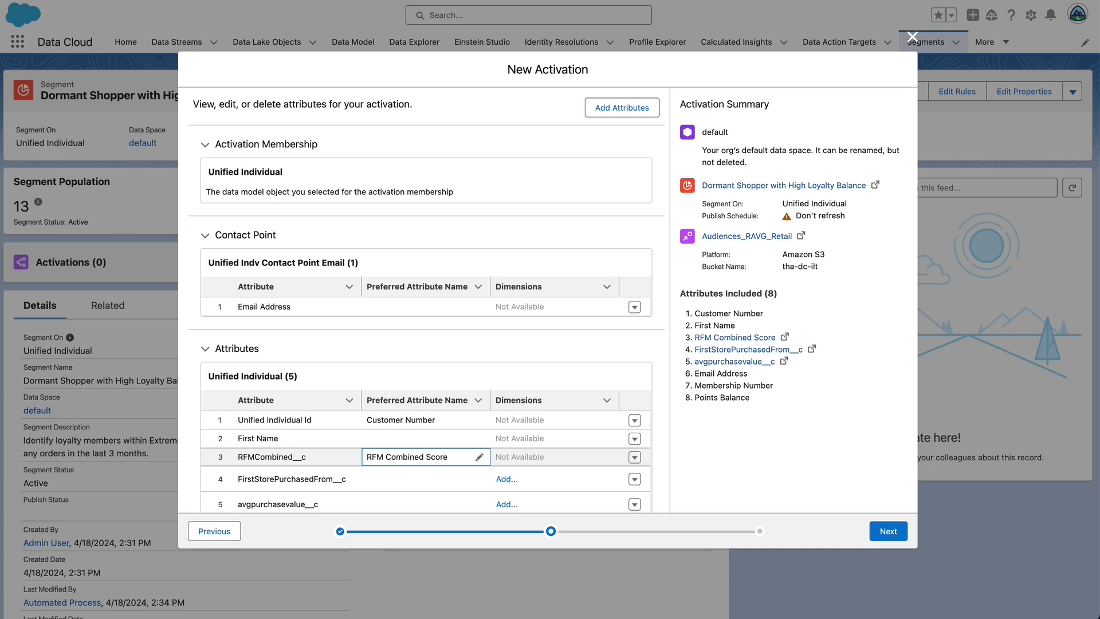
click(432, 480)
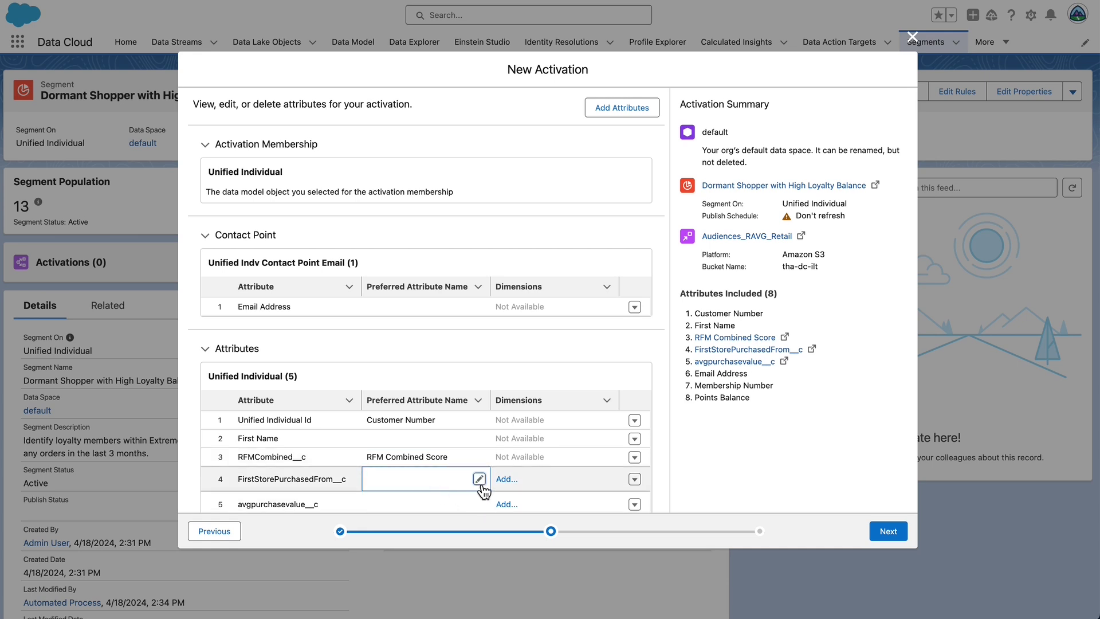
click(479, 479)
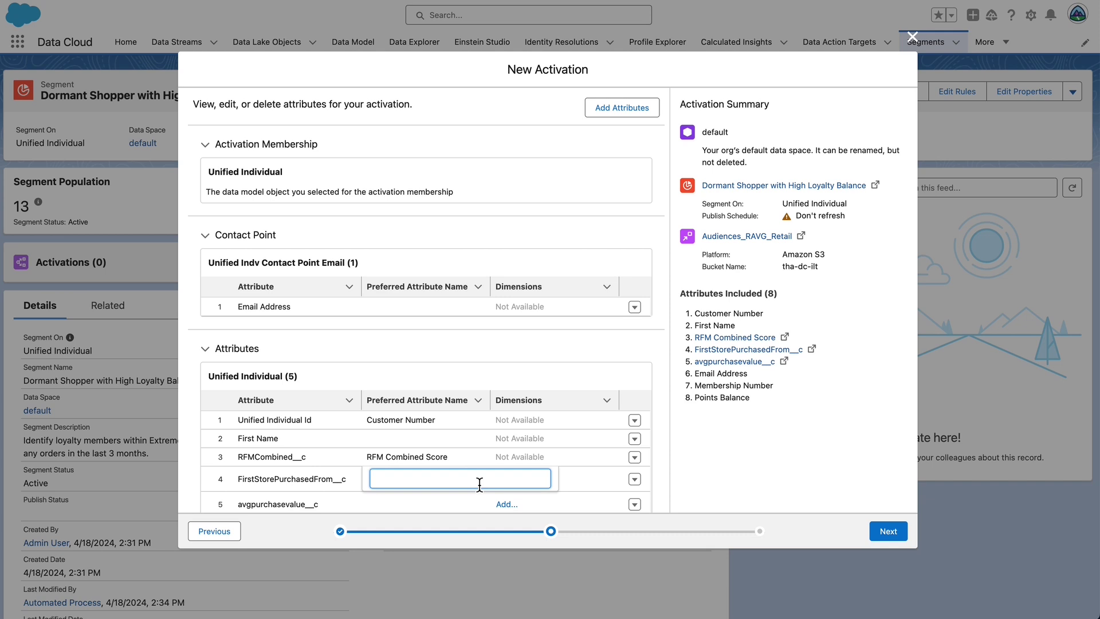
text(First Purchase Store)
key(Return)
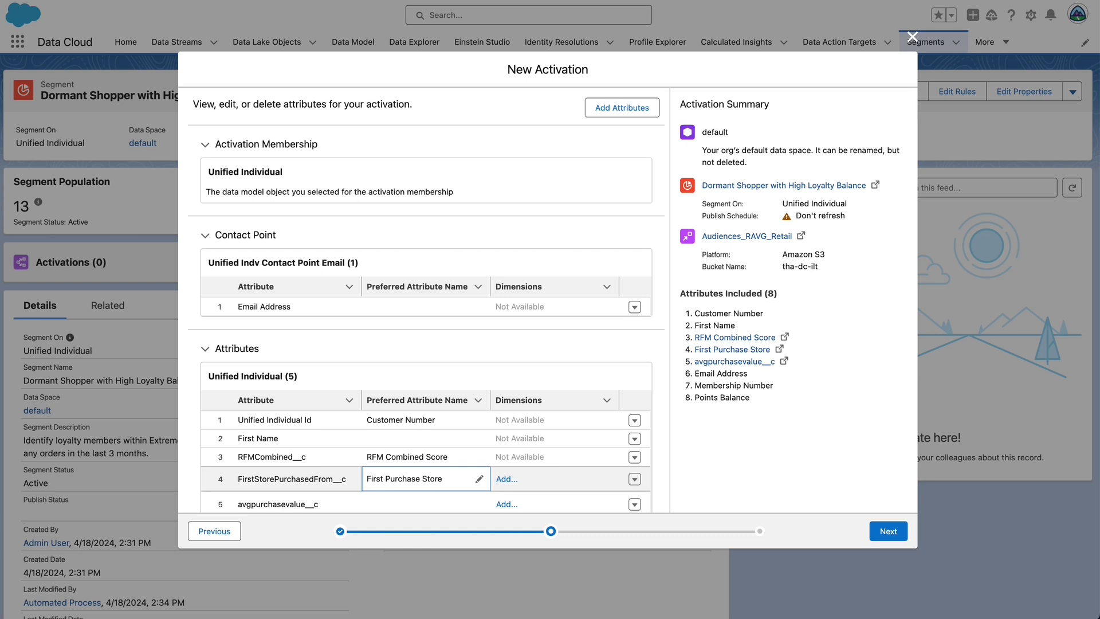
scroll(484, 510, down, 1)
click(457, 467)
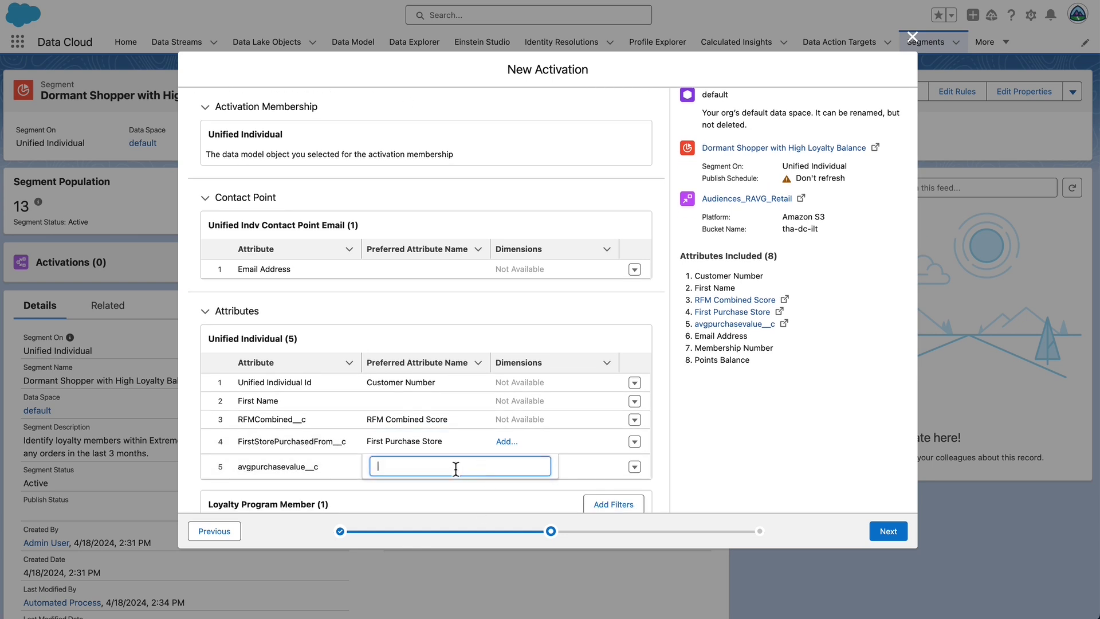
text(Average Purchase Value)
key(Return)
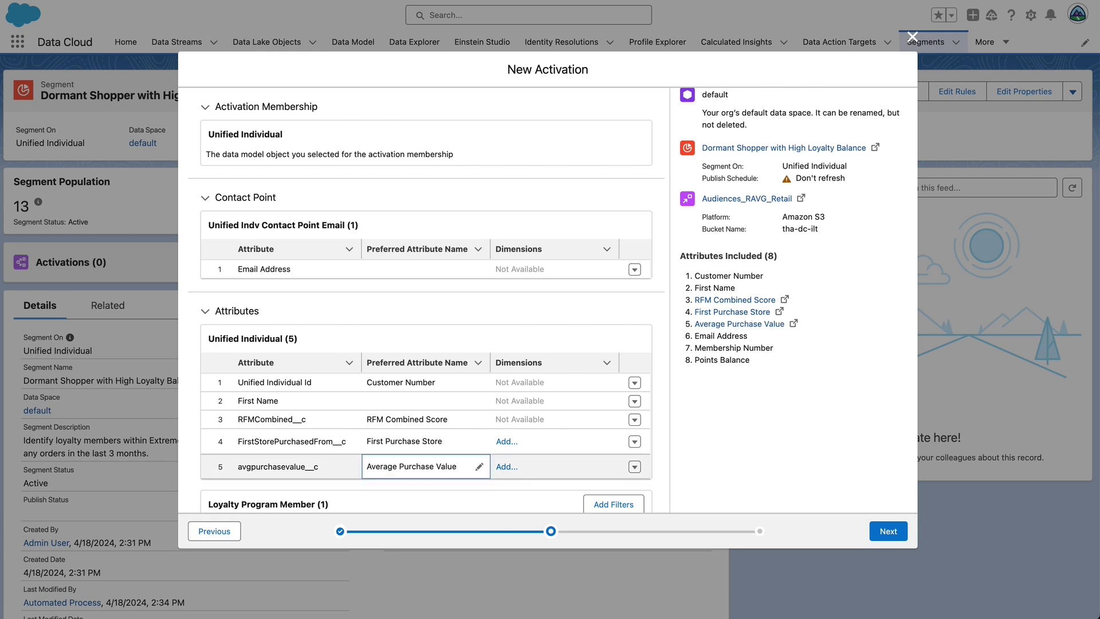
scroll(530, 432, down, 2)
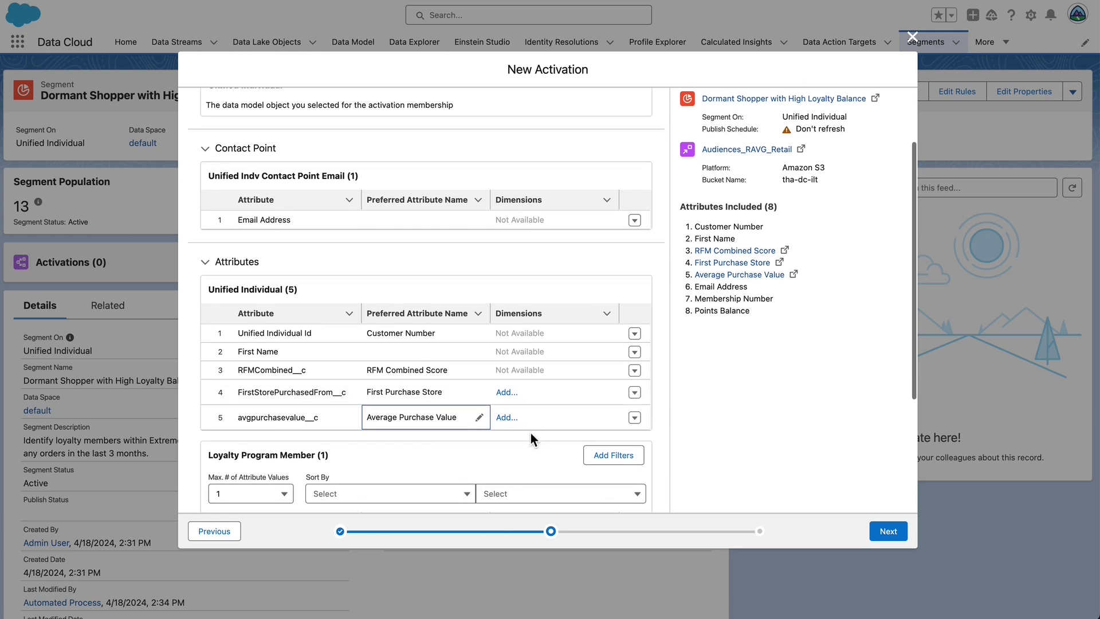
- Sort loyalty members by Loyalty Program Member Id and rename Membership Number to Rewards Program Id
click(459, 473)
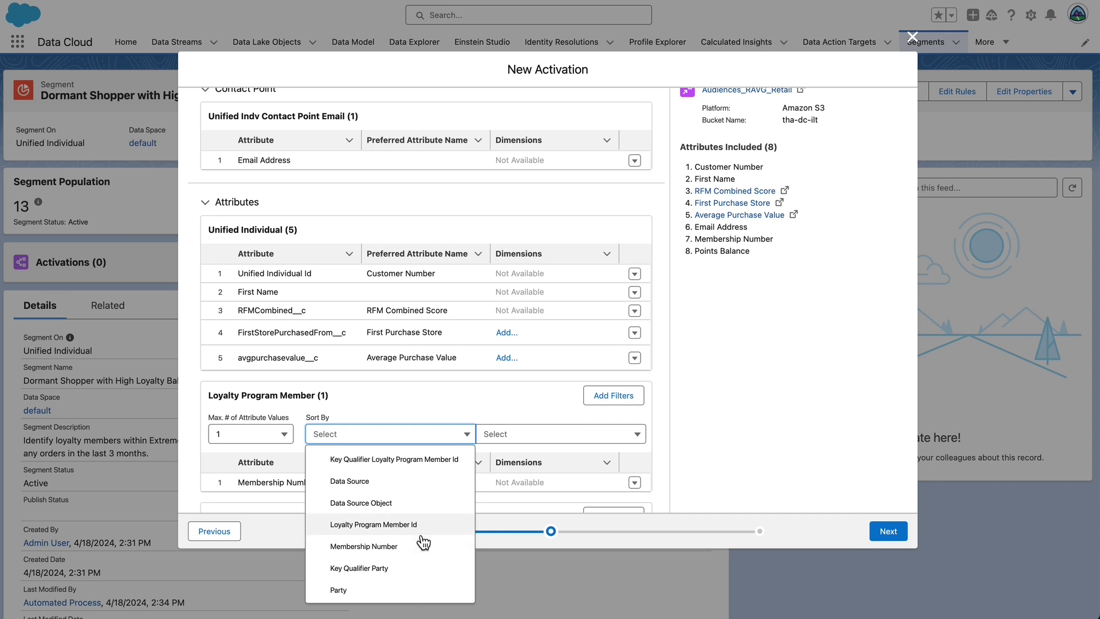
click(421, 530)
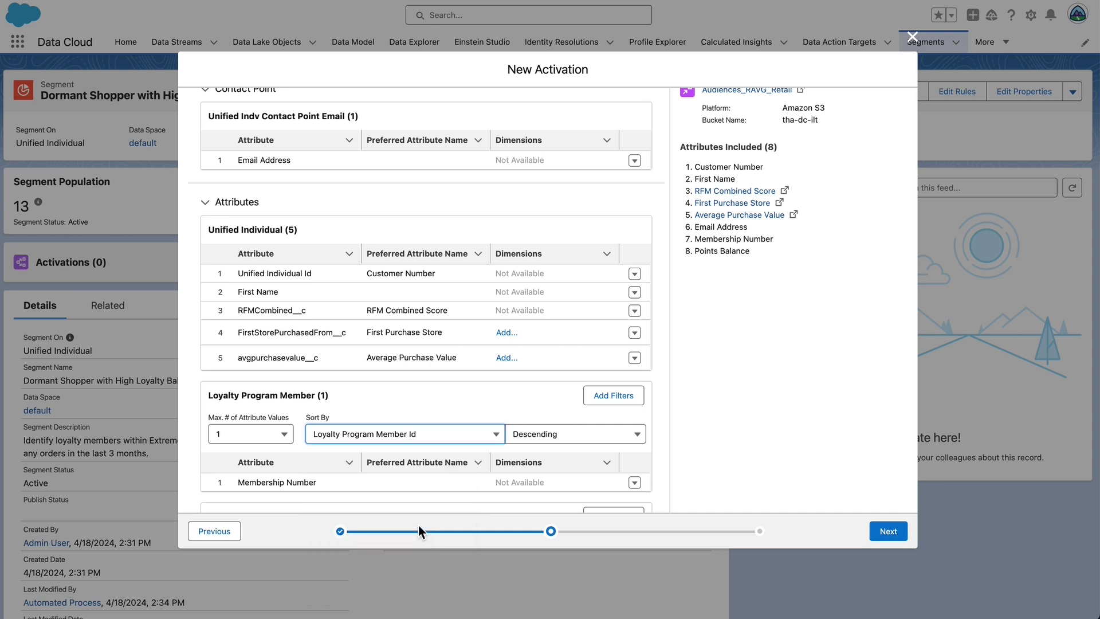
click(410, 486)
click(481, 485)
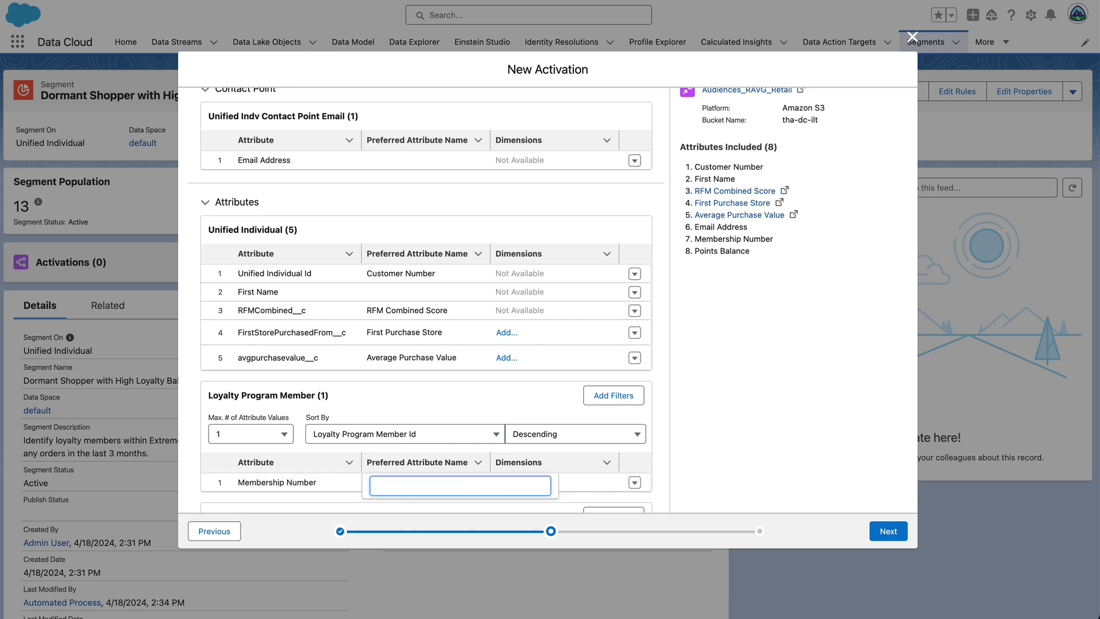
text(Rewards Program Id)
key(Return)
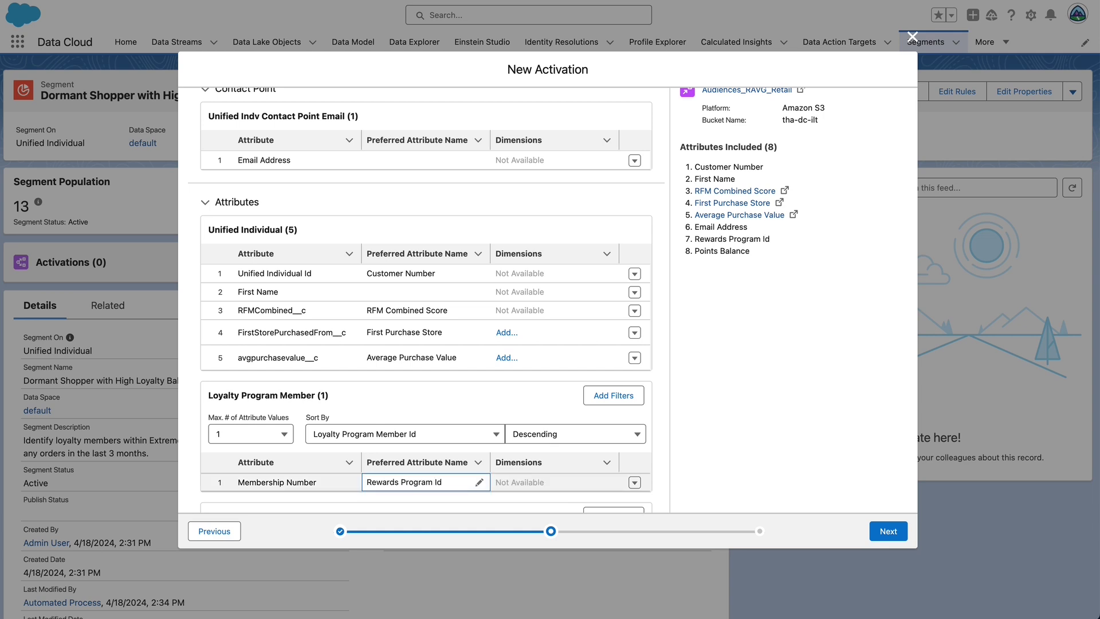
- Set Loyalty Member Currency to sort by Loyalty Program Member and advance to naming
scroll(492, 415, down, 3)
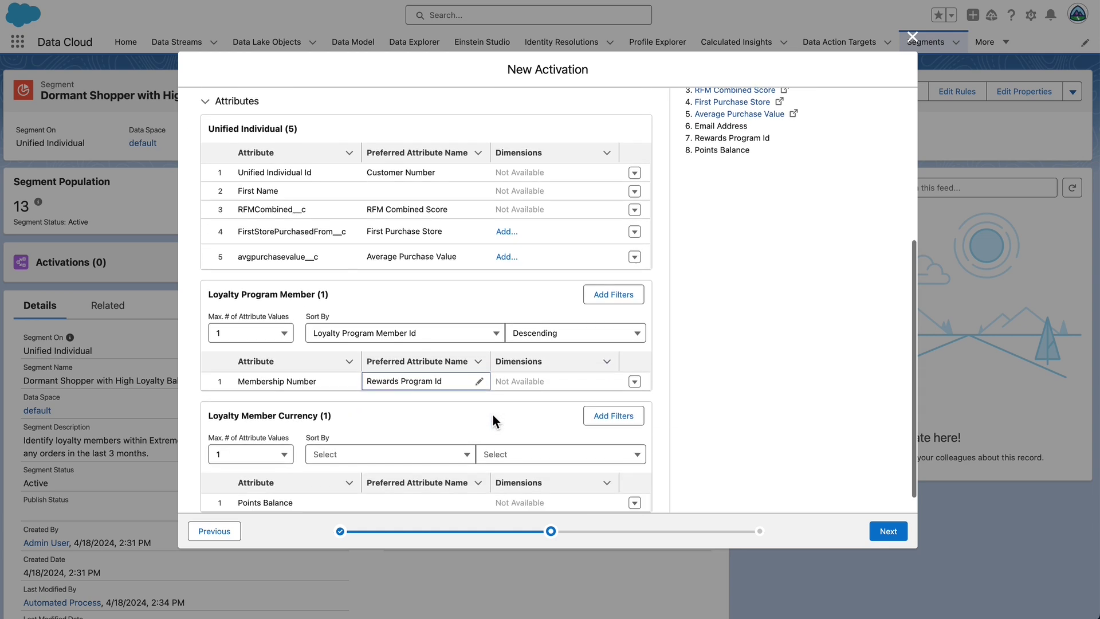
click(465, 455)
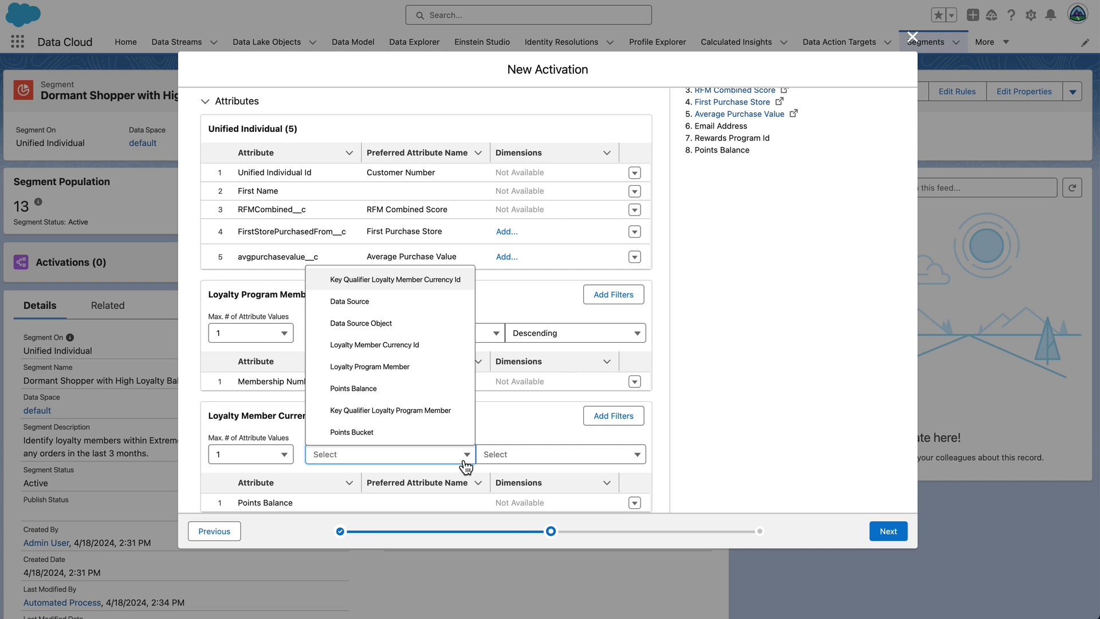
click(396, 367)
scroll(412, 373, down, 1)
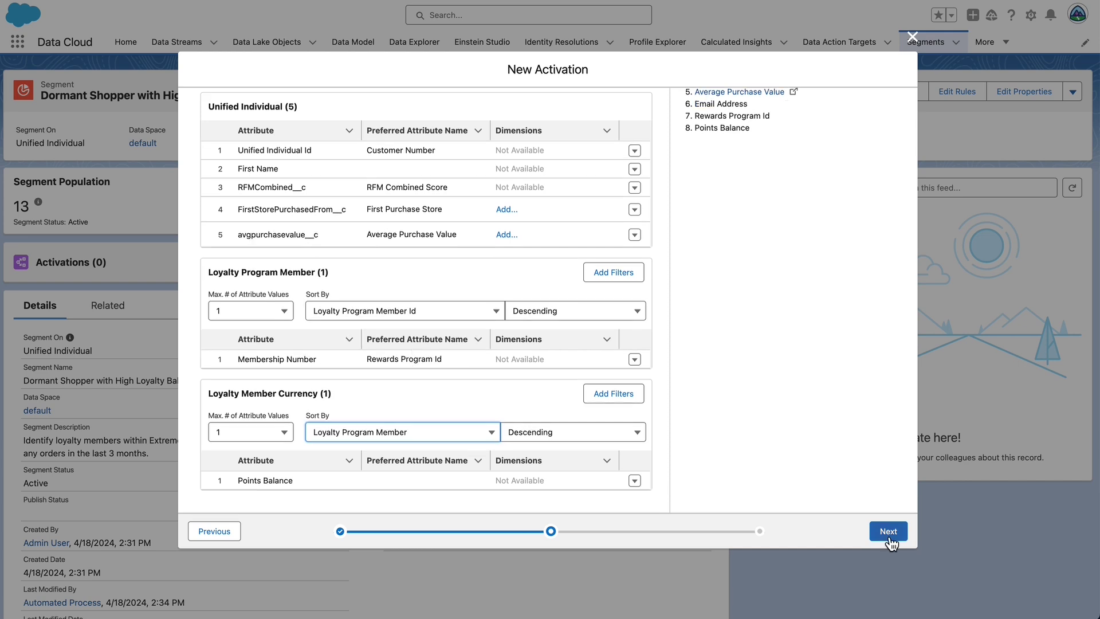
click(889, 535)
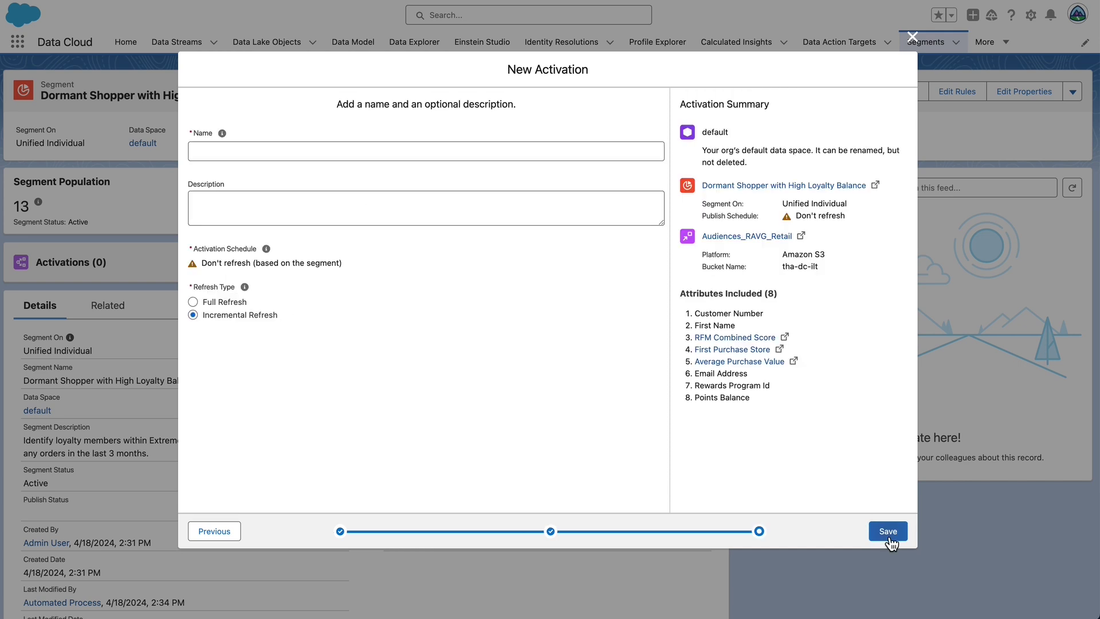
- Name the activation Dormant_Shopper_UI and save it
click(256, 155)
text(Dorma)
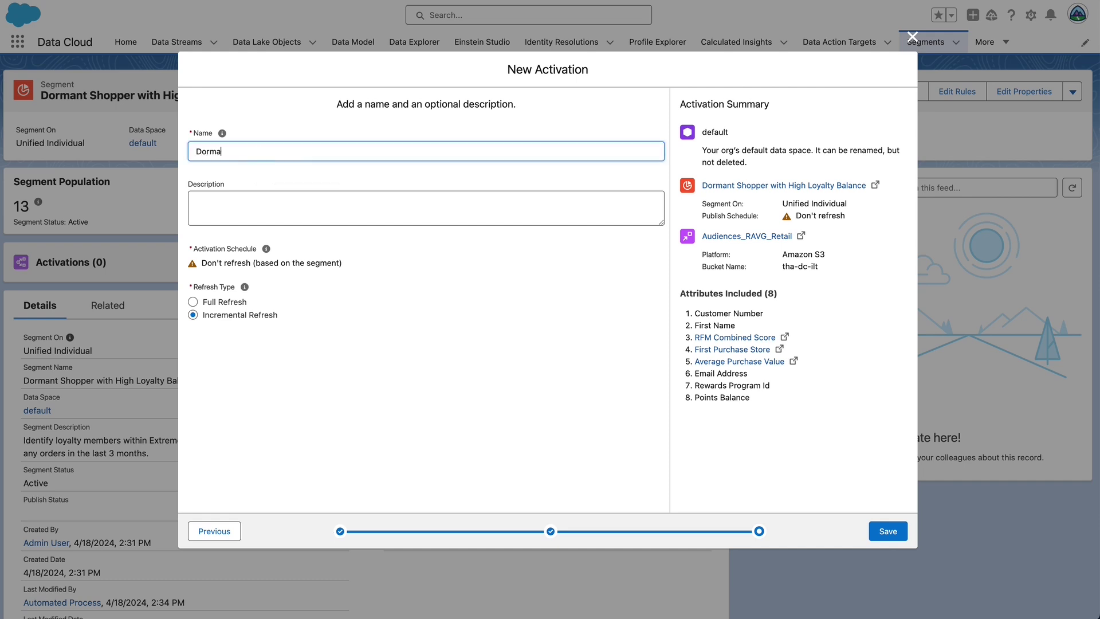
text(nt_Shopper_UI)
key(Tab)
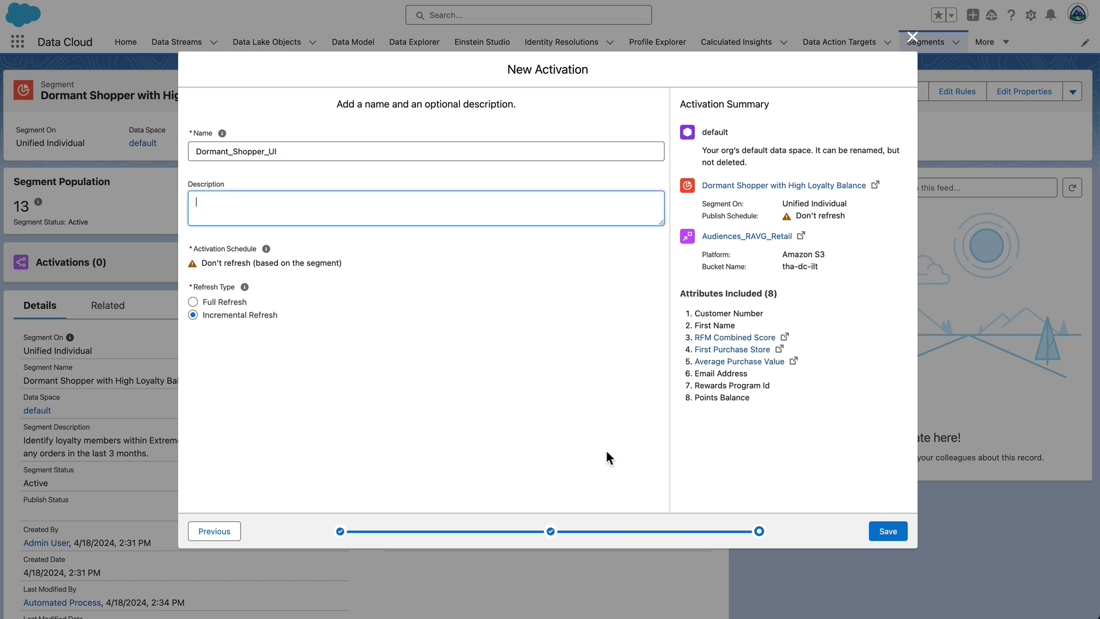
click(895, 537)
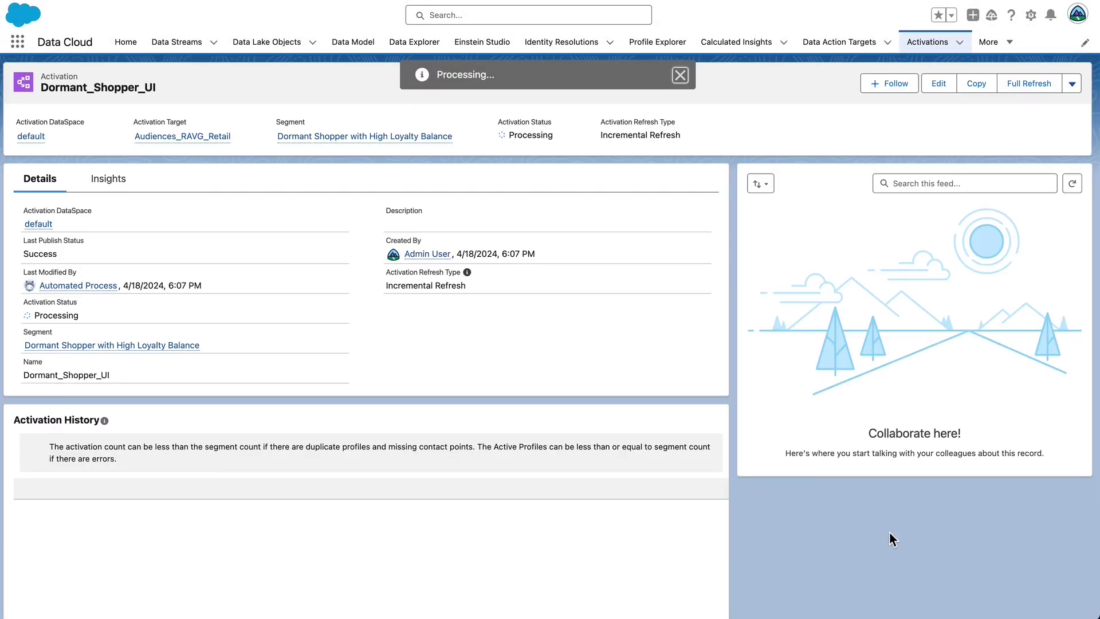
- Return from the activation page to the Dormant Shopper with High Loyalty Balance segment record
mouse_move(121, 354)
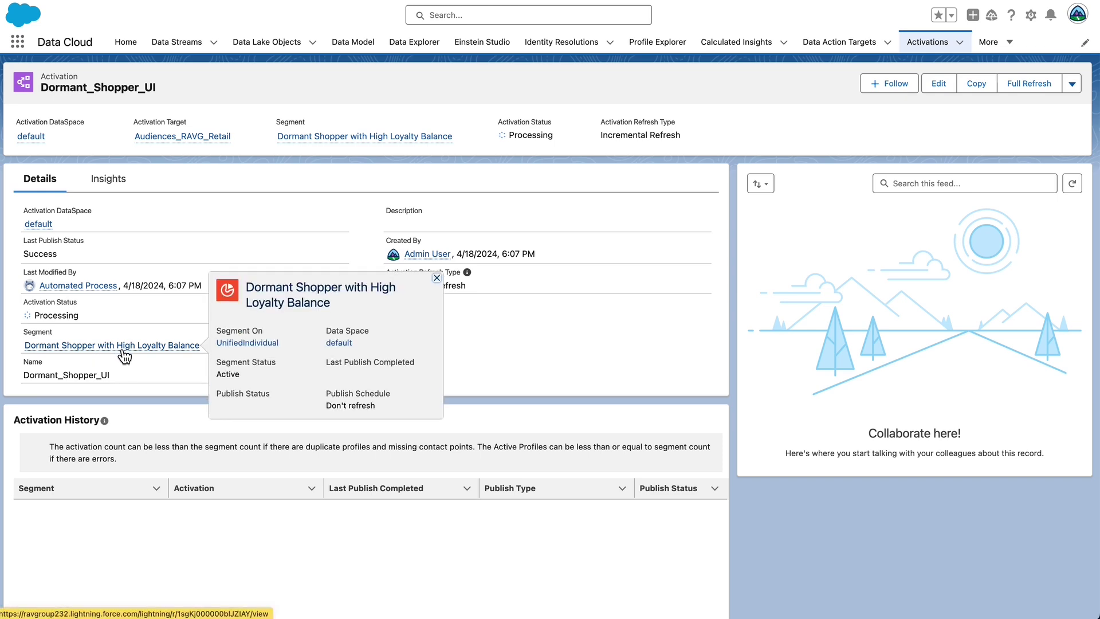
click(122, 346)
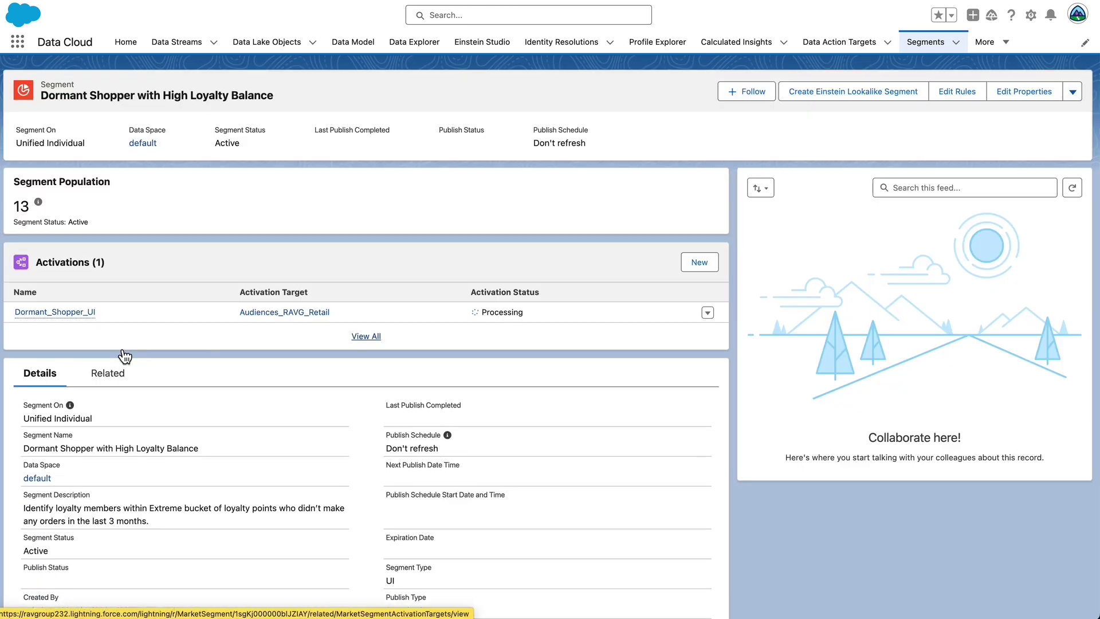
- Edit the segment's properties and set its publish schedule to every 24 hours
click(1018, 105)
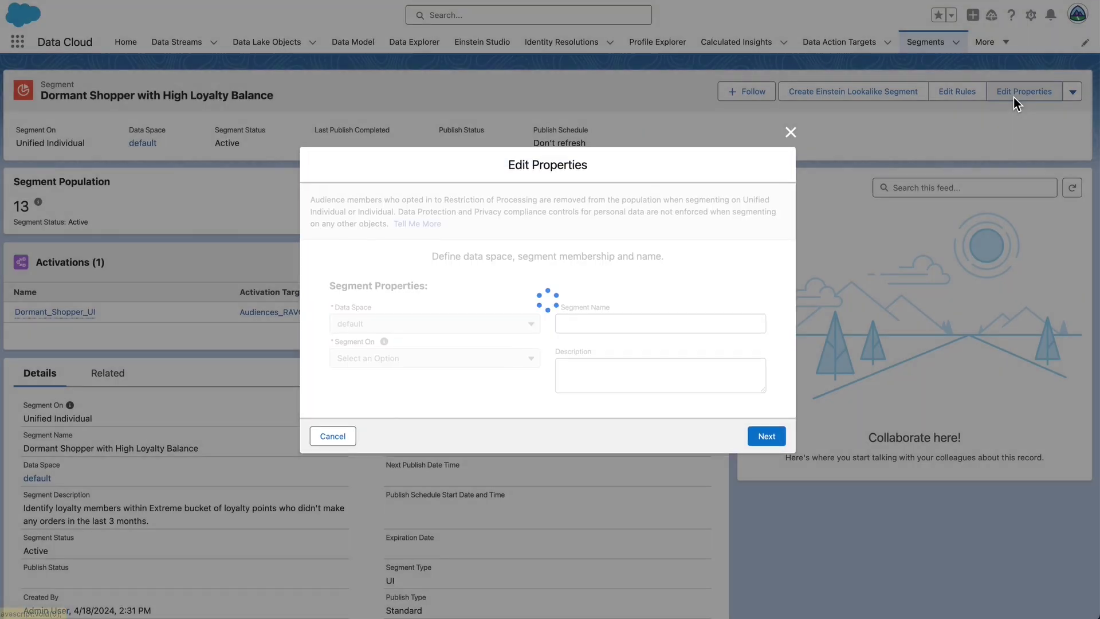
click(768, 438)
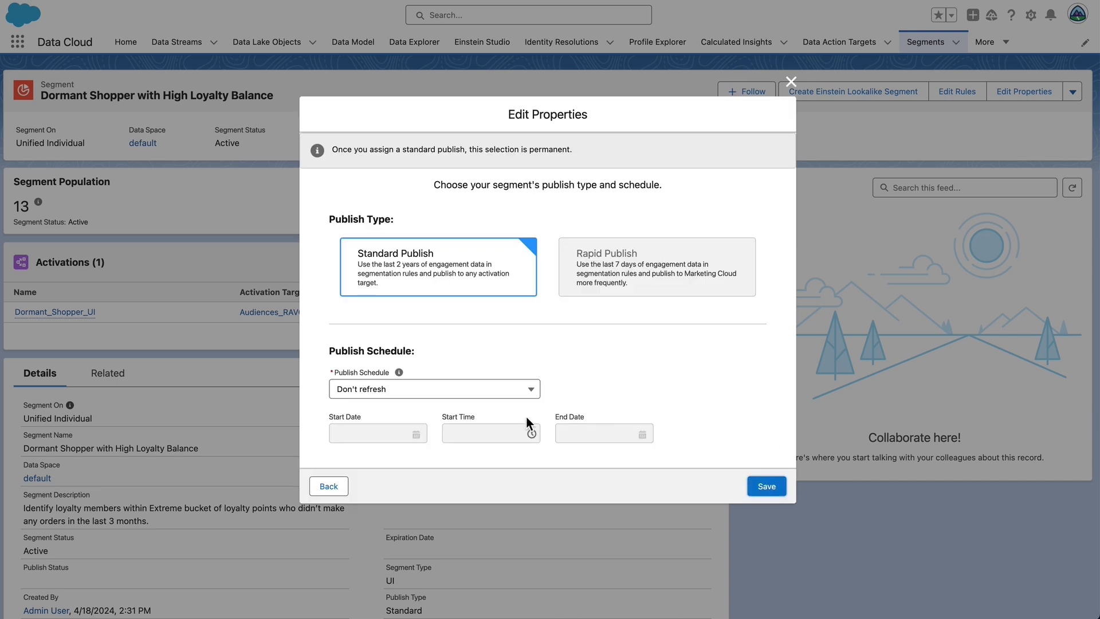
click(525, 394)
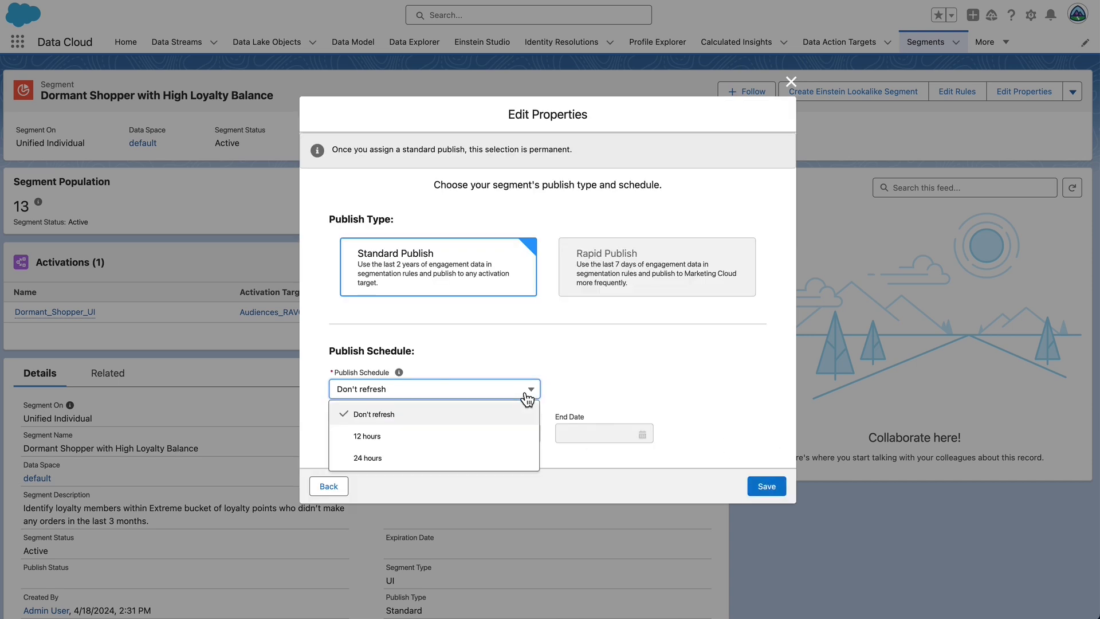
click(452, 466)
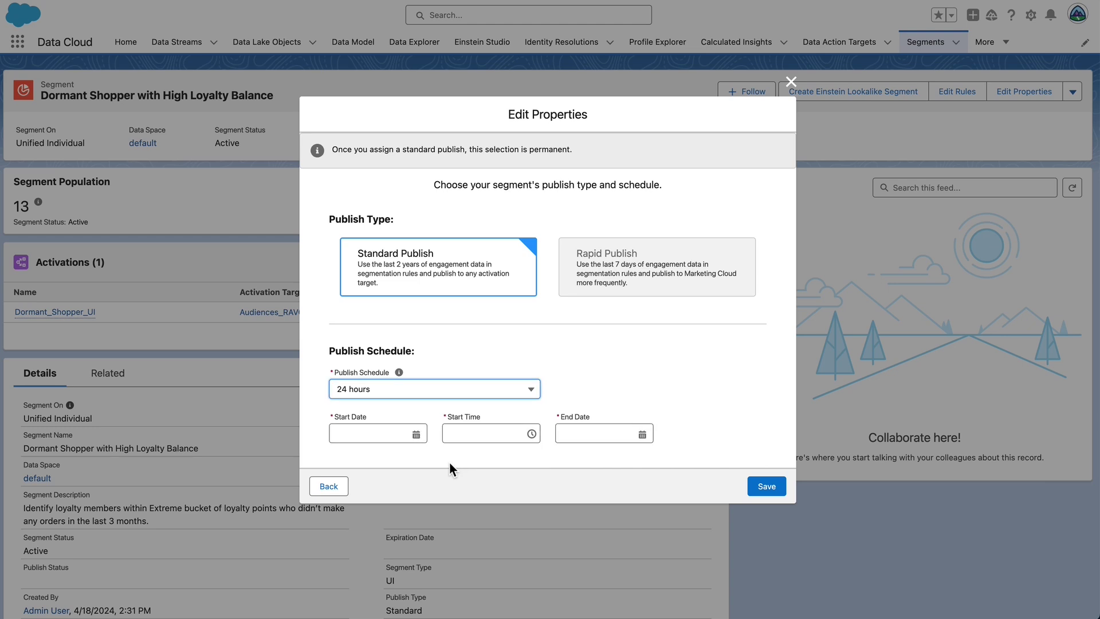
- Schedule publishing from Apr 18, 2024 at 8:15 PM until Apr 20, 2024, and save
click(419, 439)
click(418, 436)
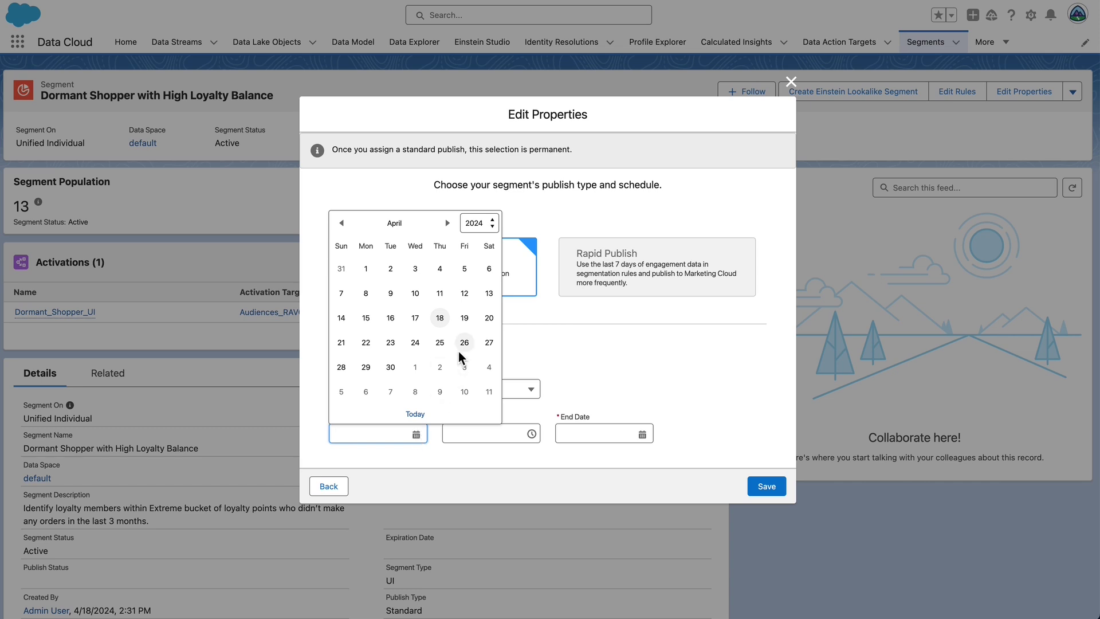
click(449, 325)
click(491, 435)
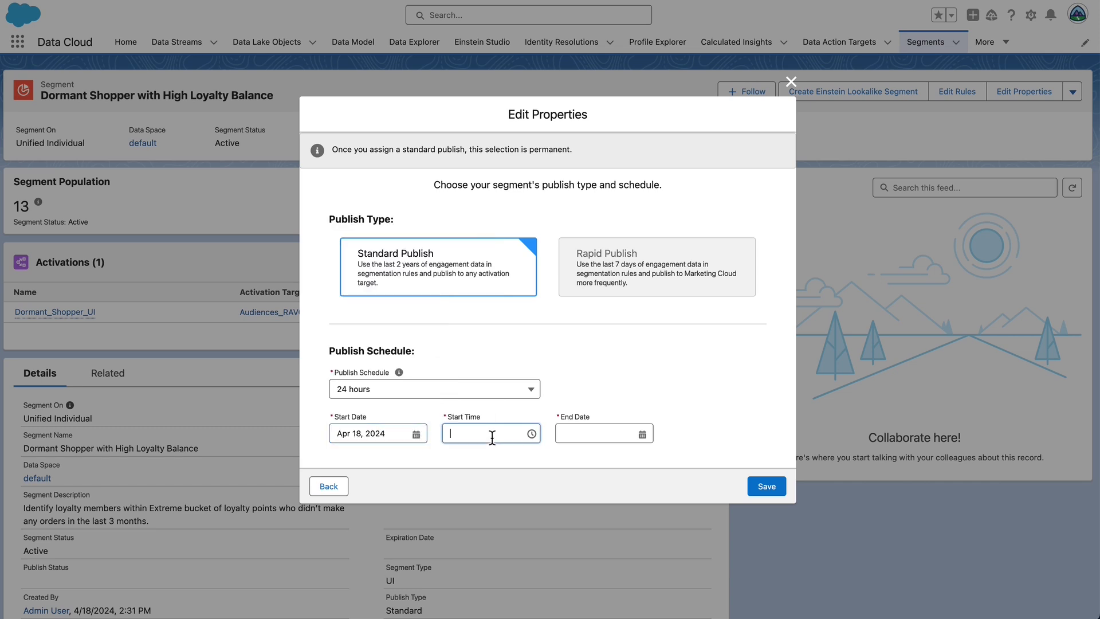
scroll(509, 478, down, 5)
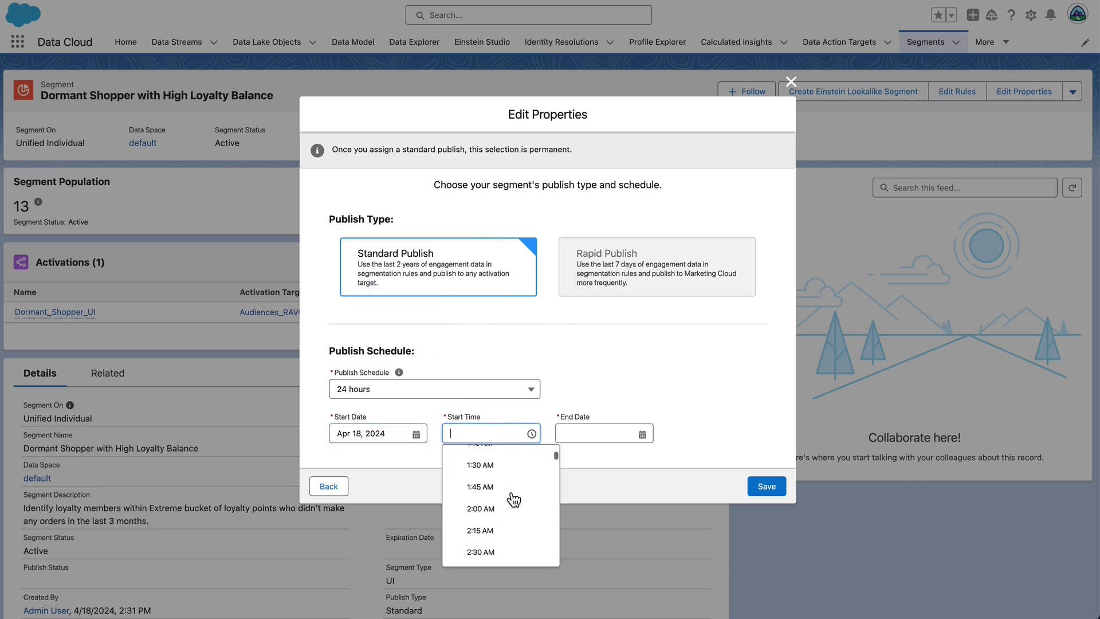
scroll(513, 499, down, 20)
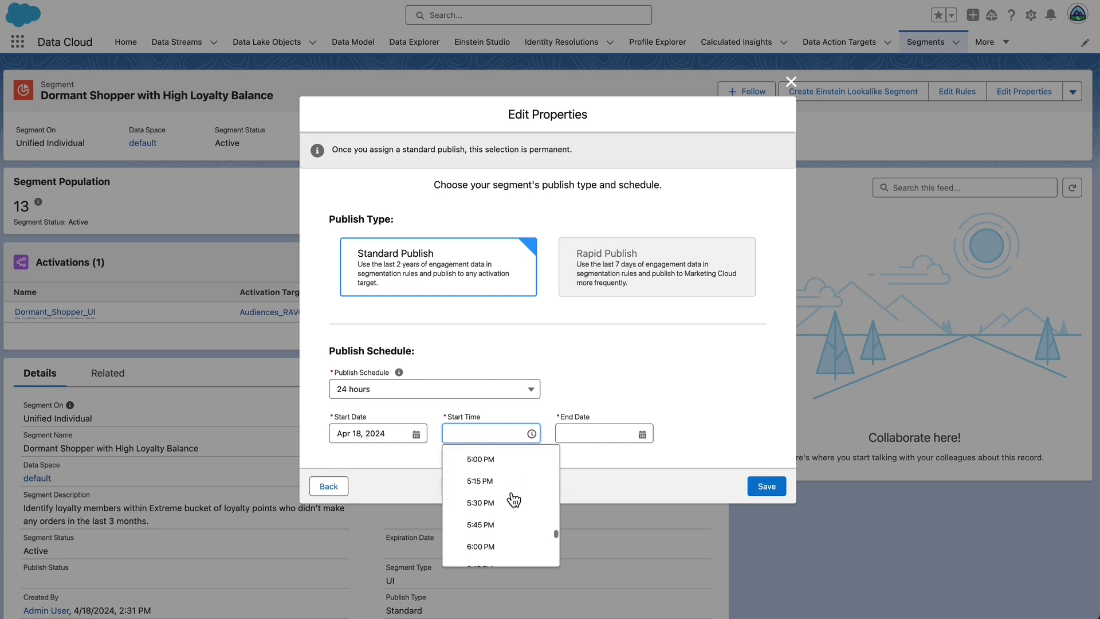
scroll(514, 500, down, 5)
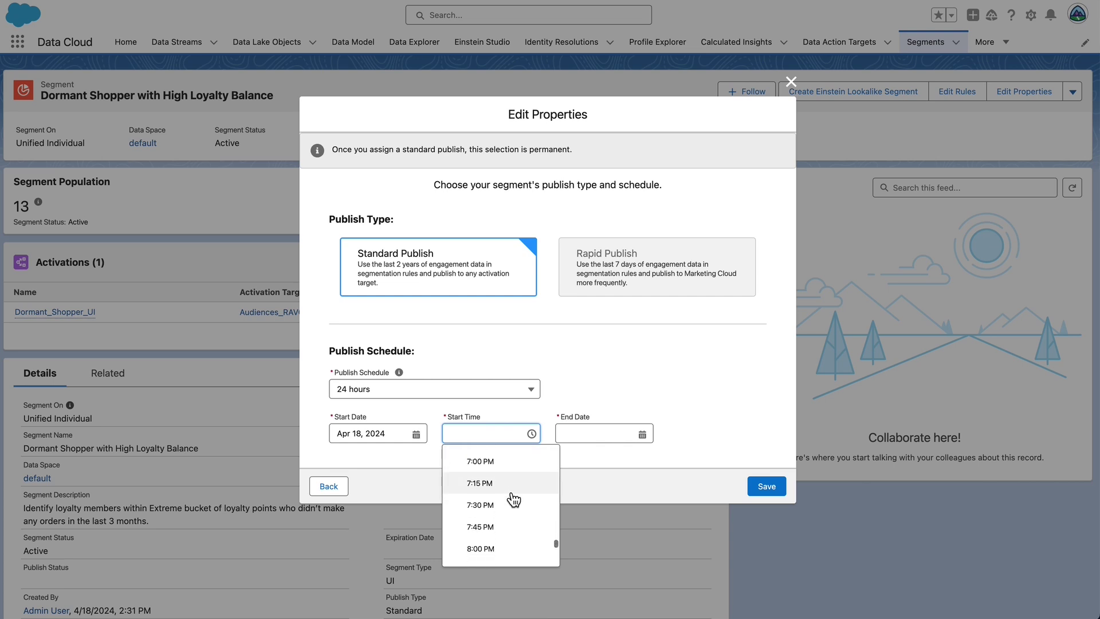
scroll(514, 499, down, 3)
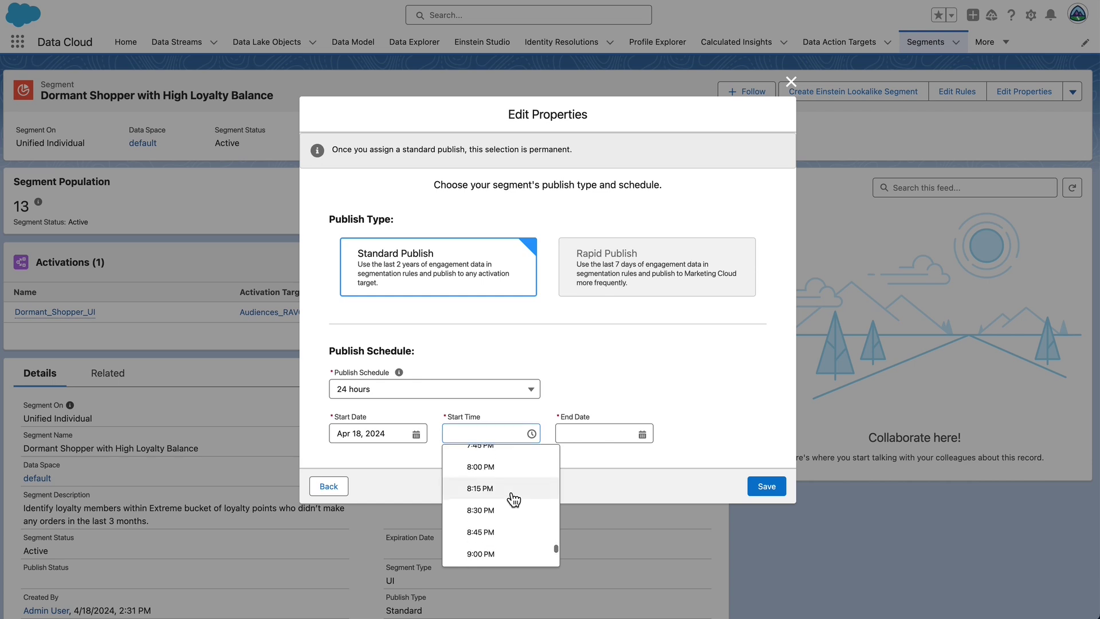
click(513, 498)
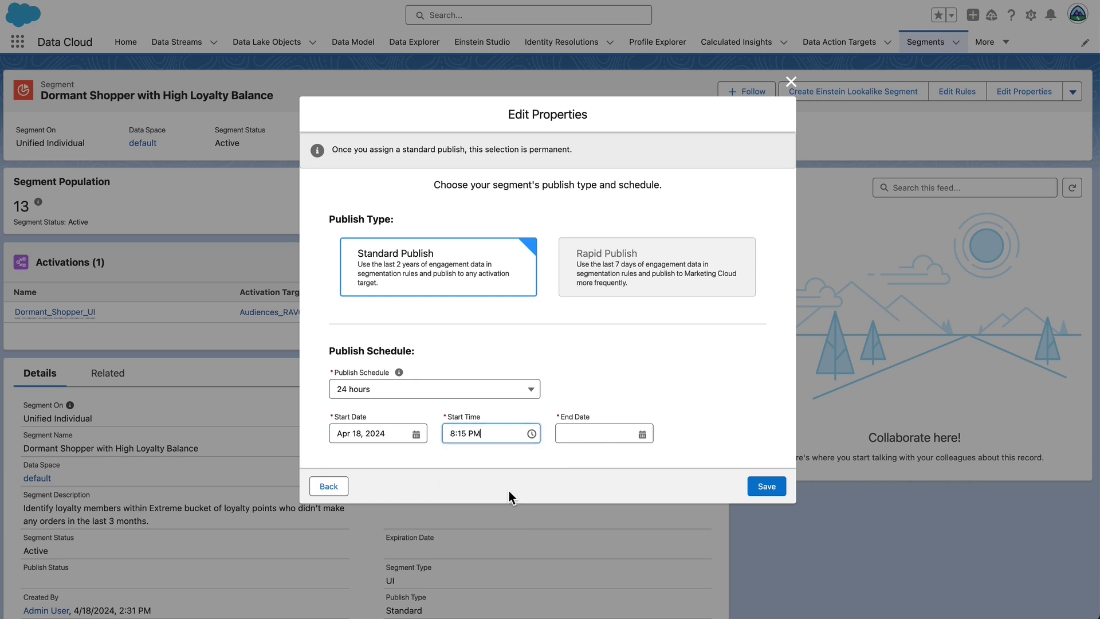
click(646, 435)
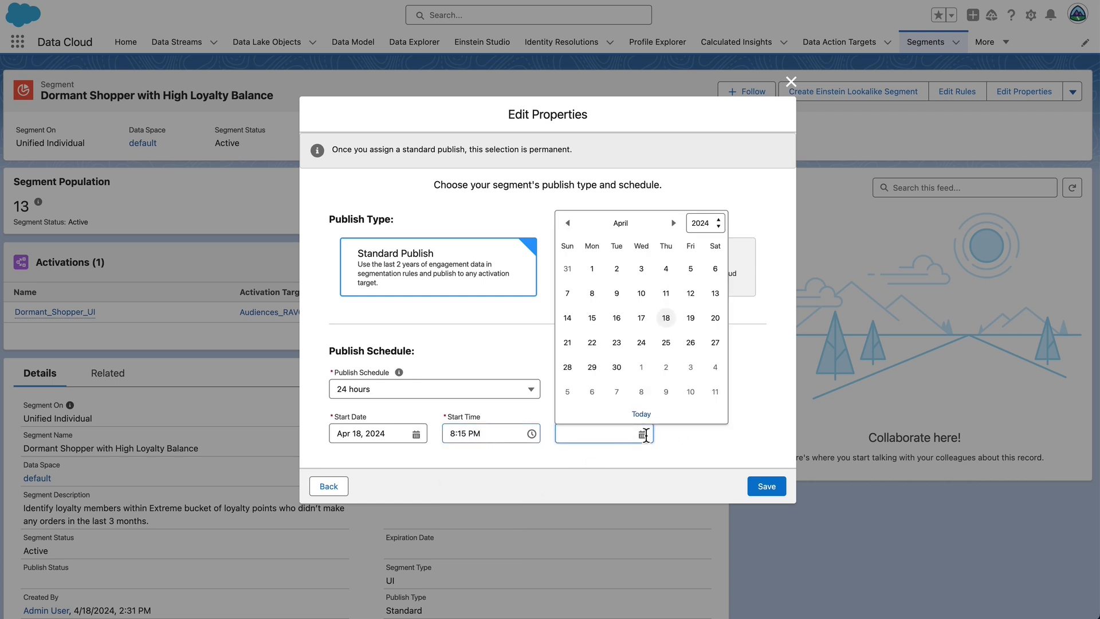
click(716, 319)
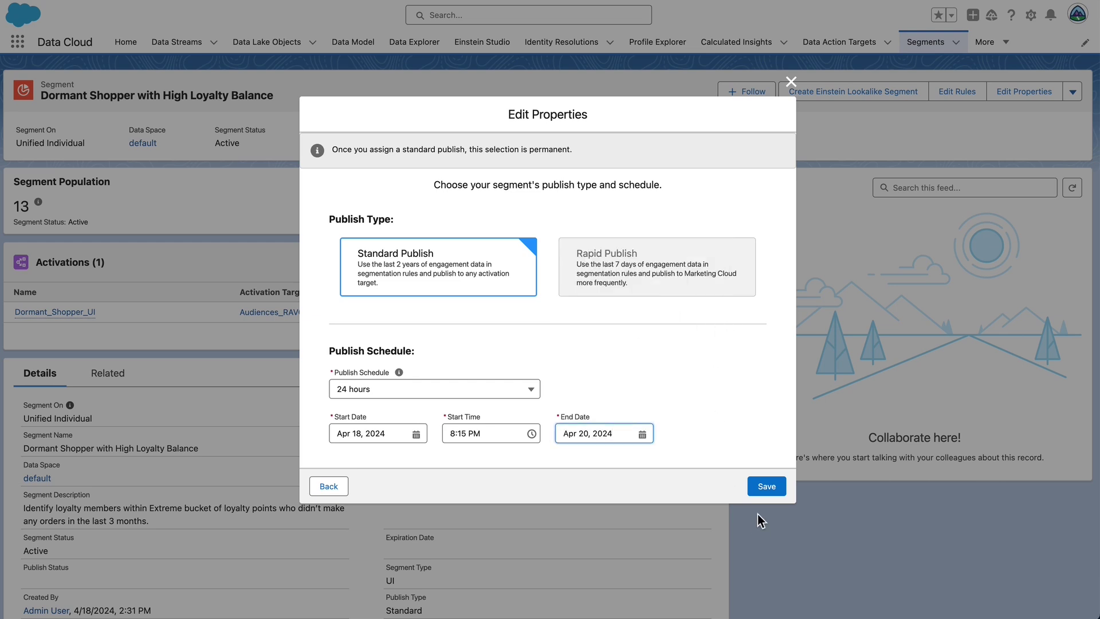
click(768, 488)
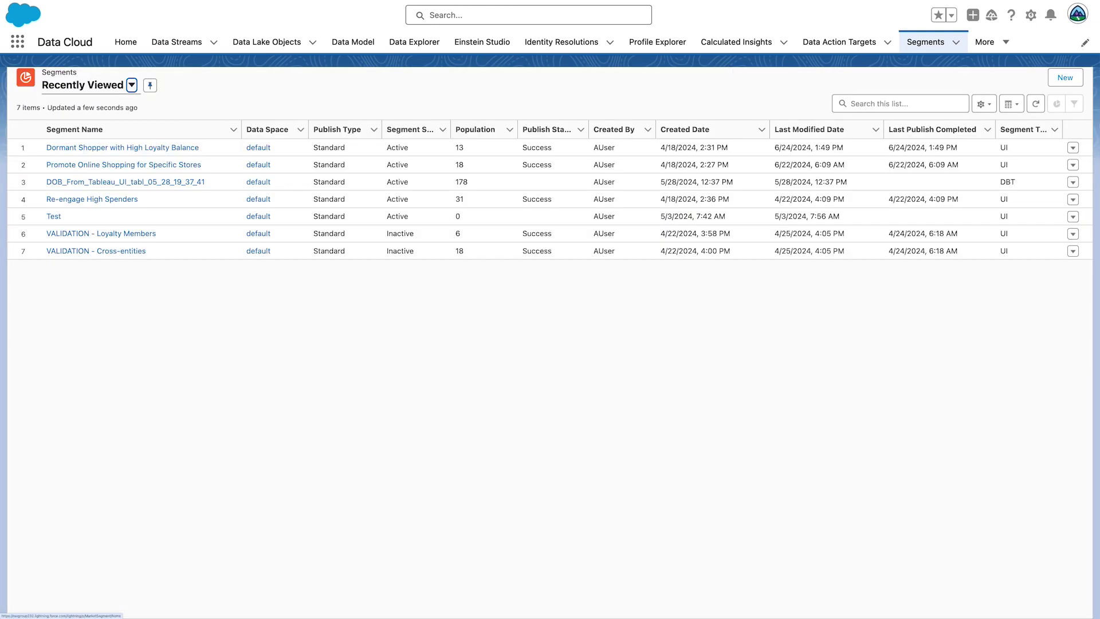
- Publish the Dormant Shopper with High Loyalty Balance segment immediately
click(165, 148)
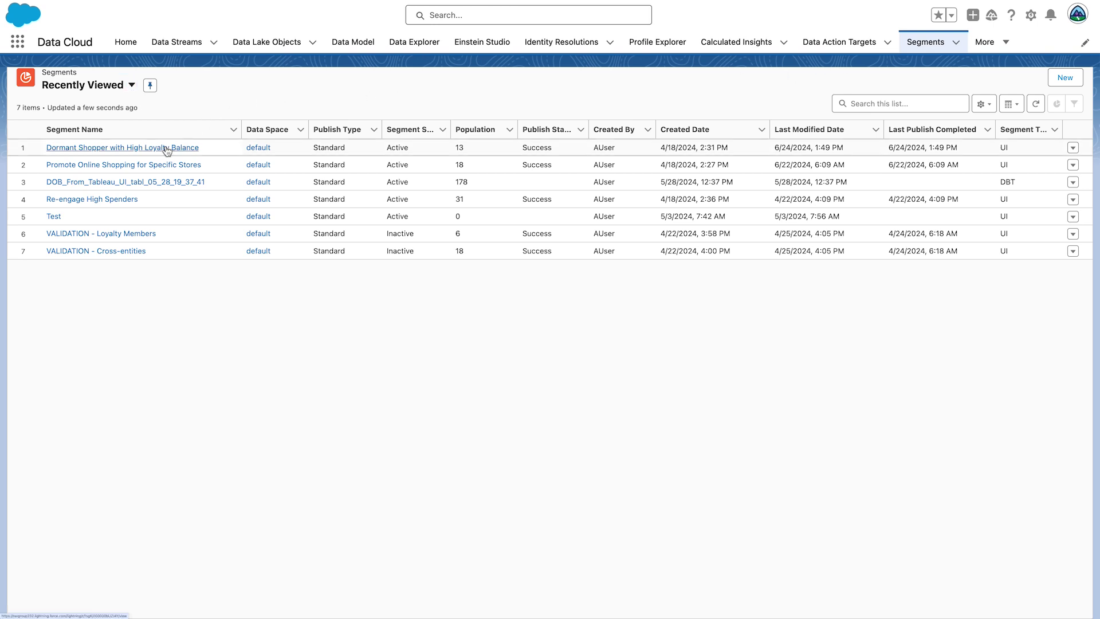
click(1069, 87)
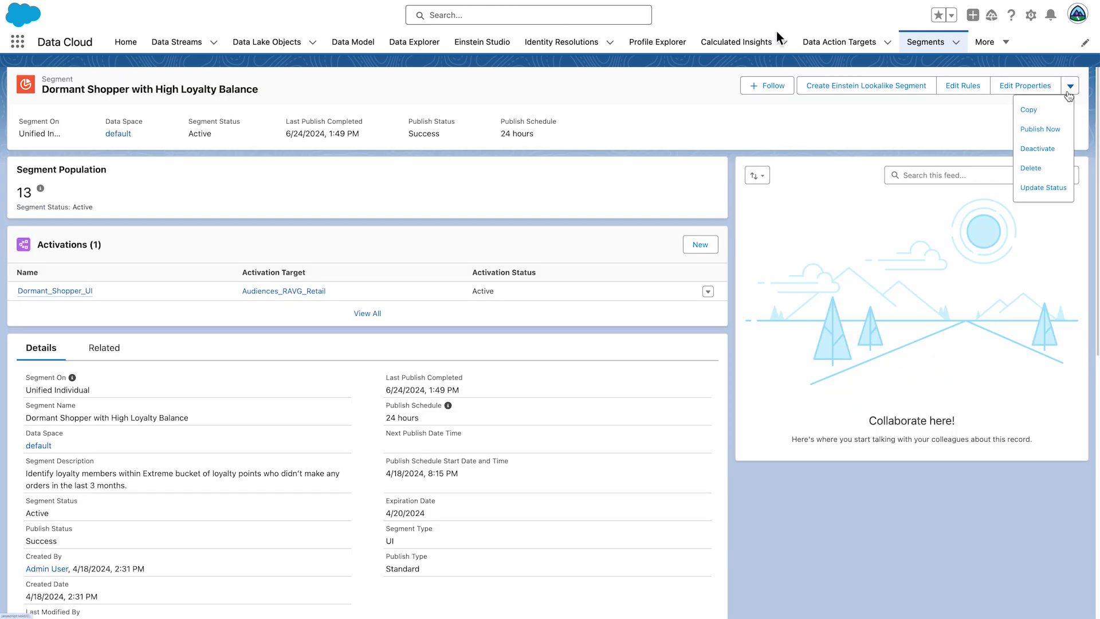
click(1063, 130)
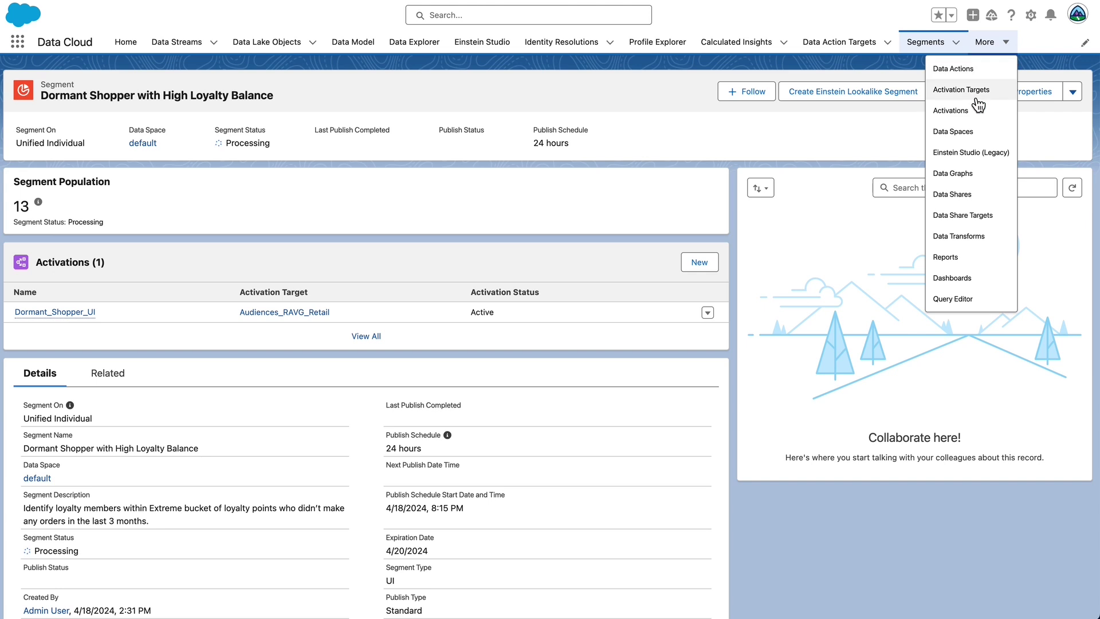
- Look over the Activations list and the New Activation dialog without creating an activation
click(952, 110)
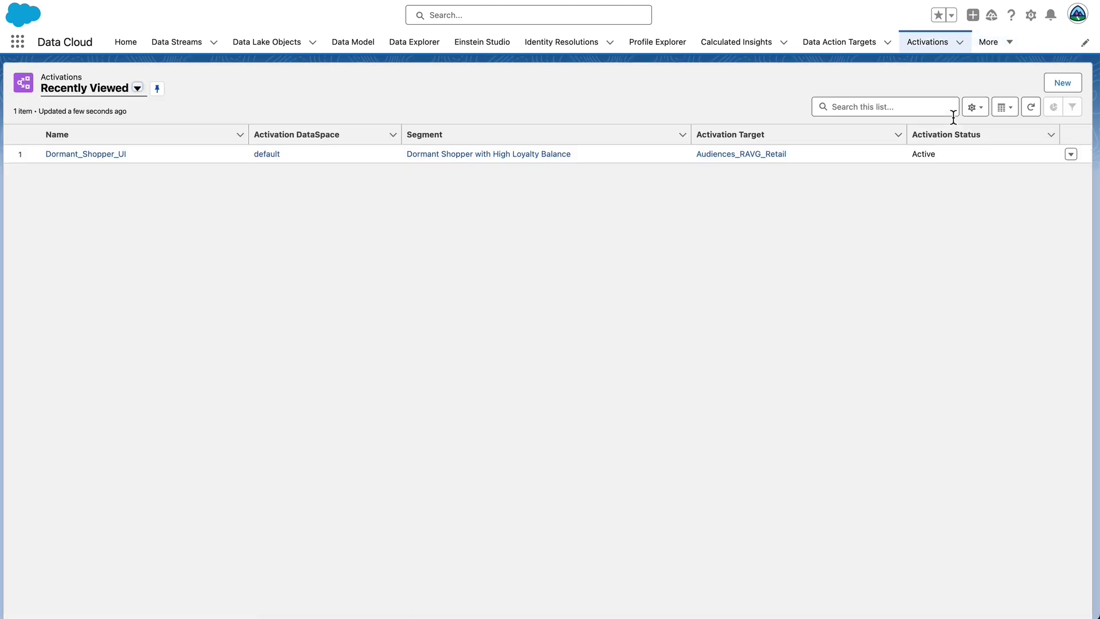
click(1063, 84)
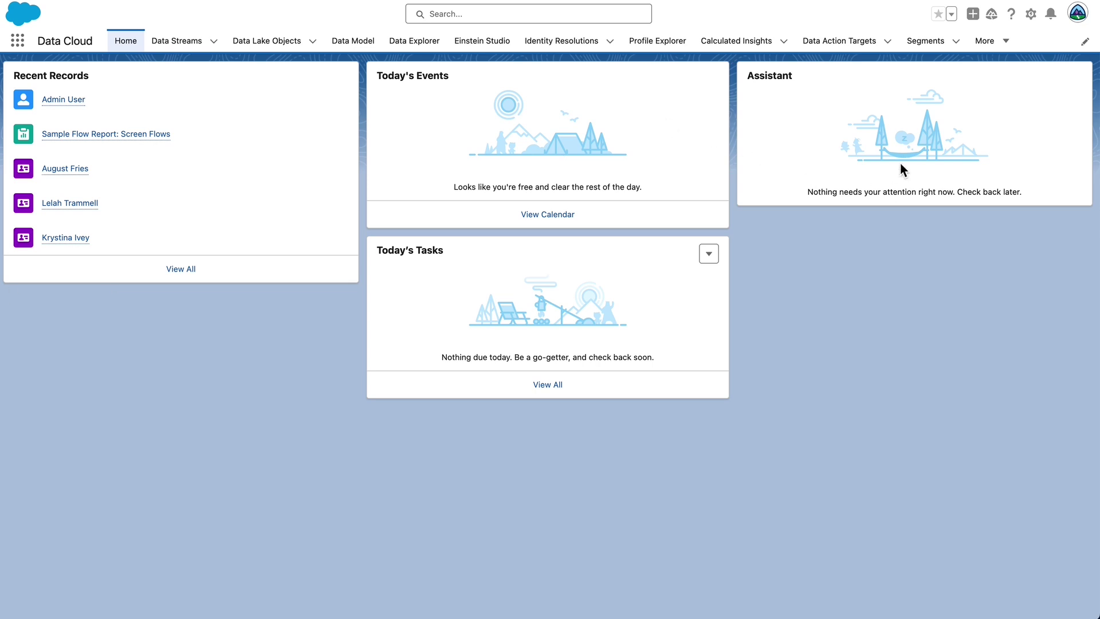
click(1012, 49)
- Review the Dormant_Shopper_UI activation's history of four successful full-refresh publishes
click(989, 113)
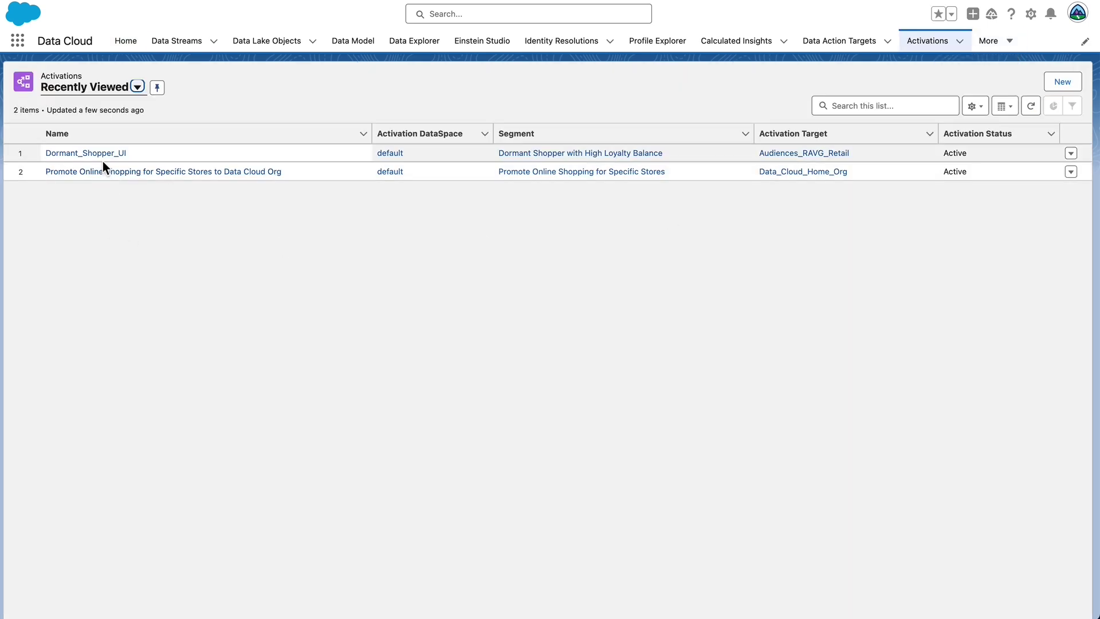
click(86, 153)
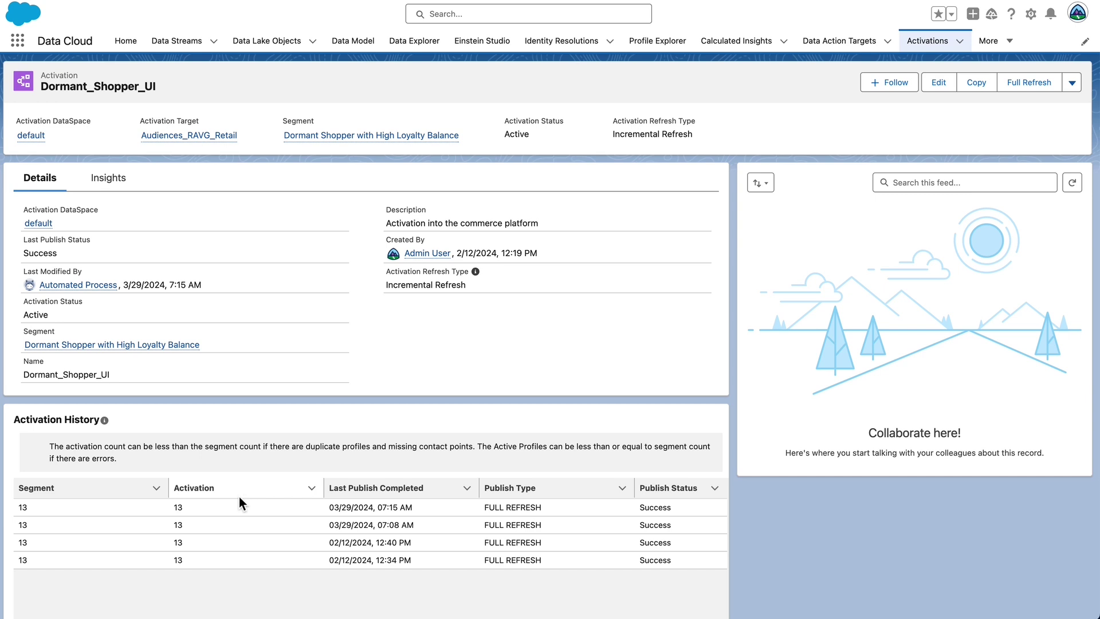
click(1010, 41)
- Review the Dormant Shopper with High Loyalty Balance segment's details and Publish History
click(1002, 90)
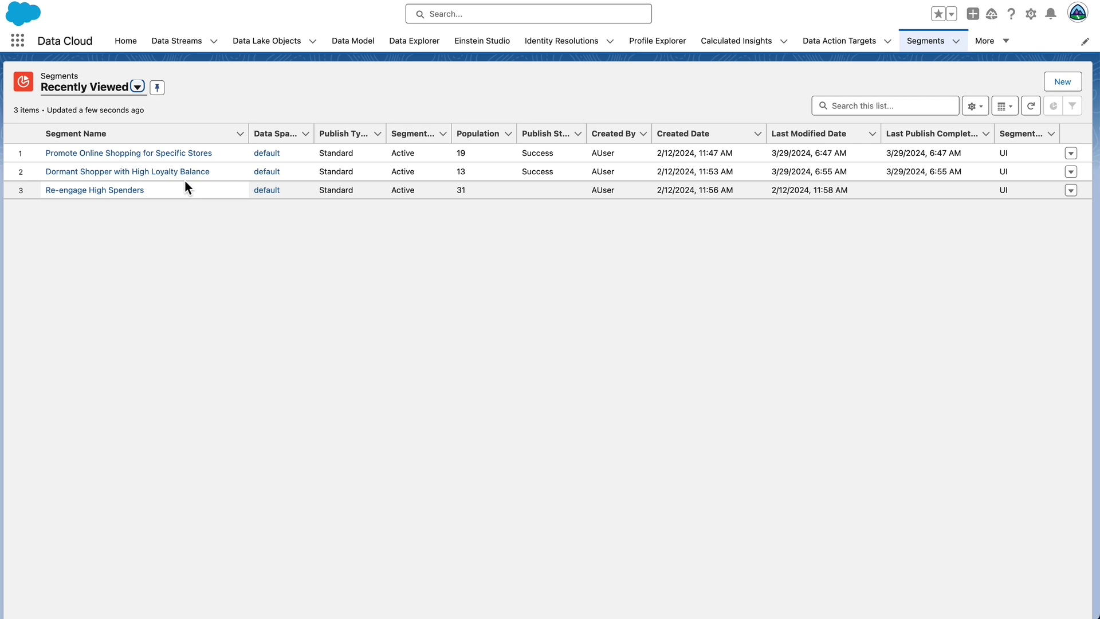
click(184, 172)
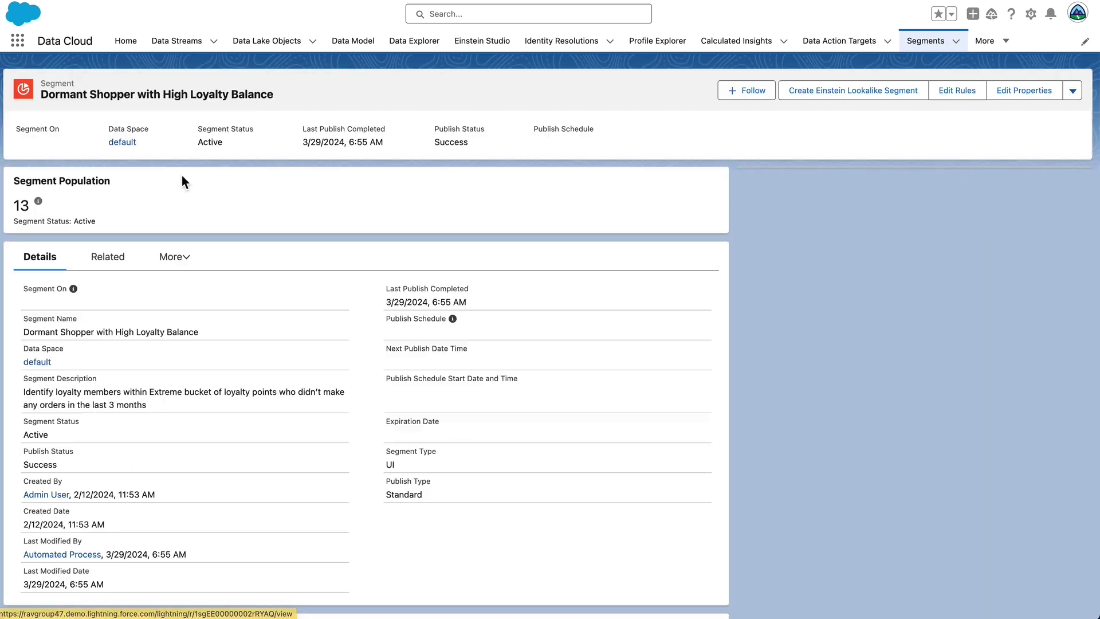
scroll(261, 320, down, 6)
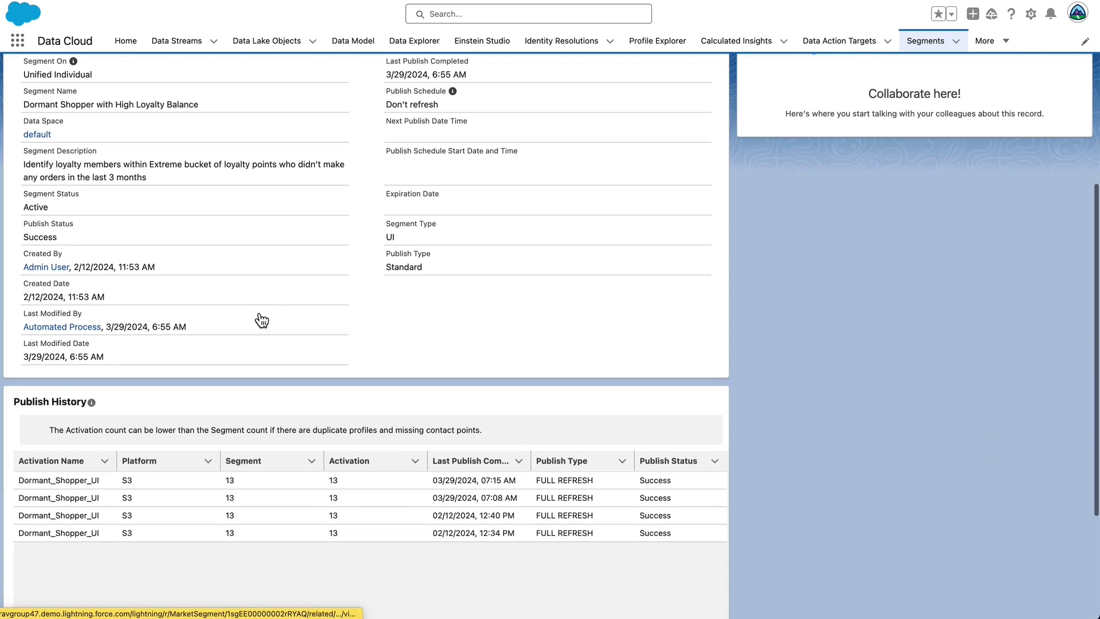
scroll(261, 320, down, 2)
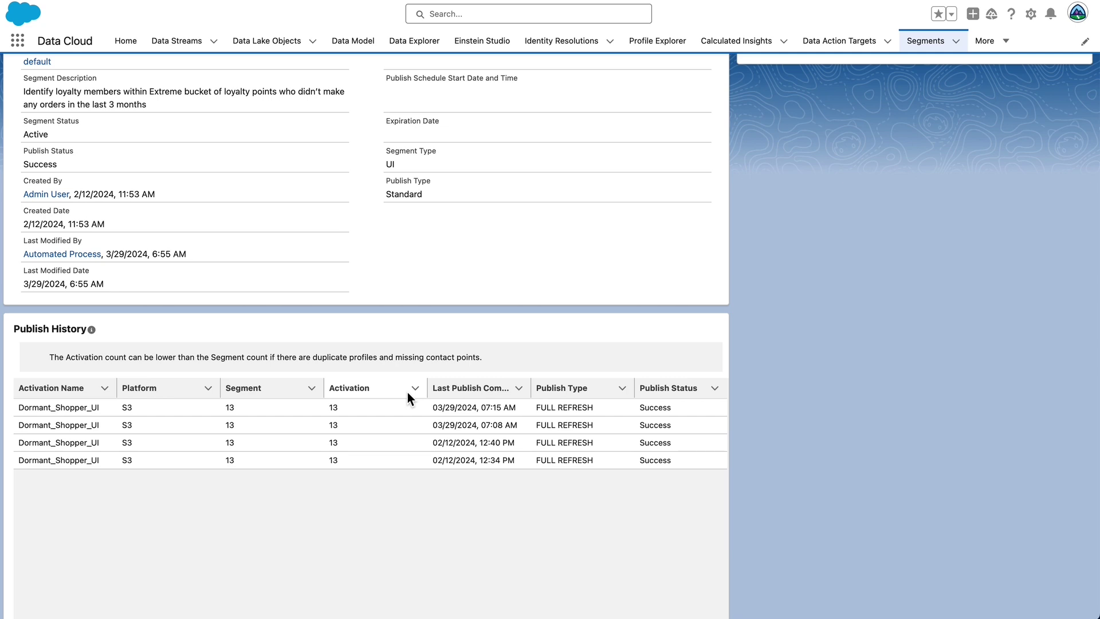
- Review the Promote Online Shopping for Specific Stores segment's details and Publish History
click(931, 46)
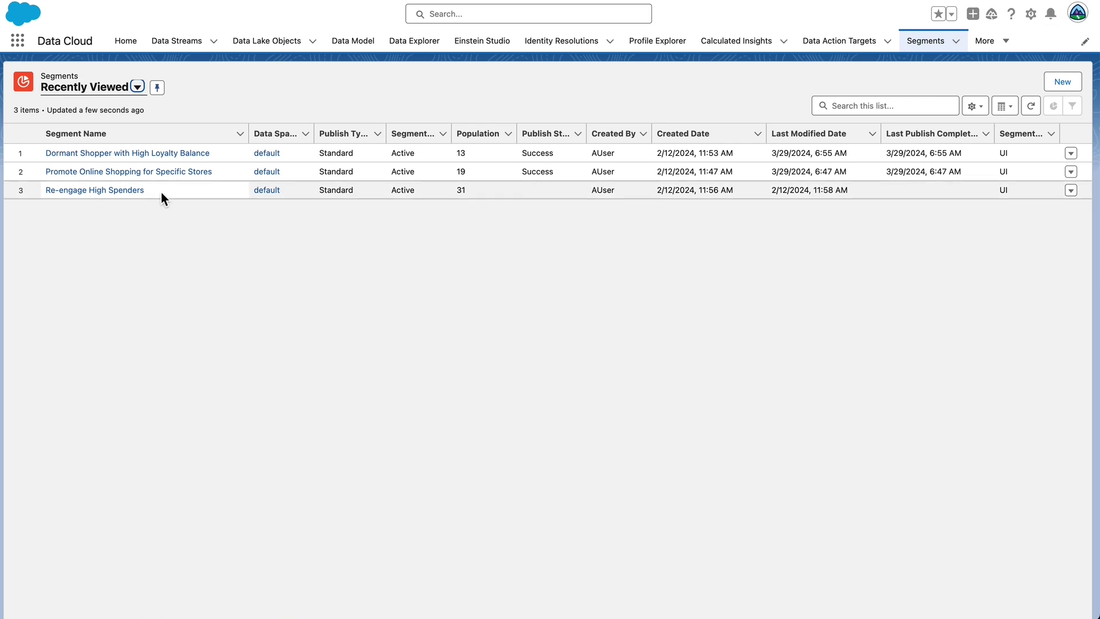
click(137, 173)
scroll(277, 337, down, 6)
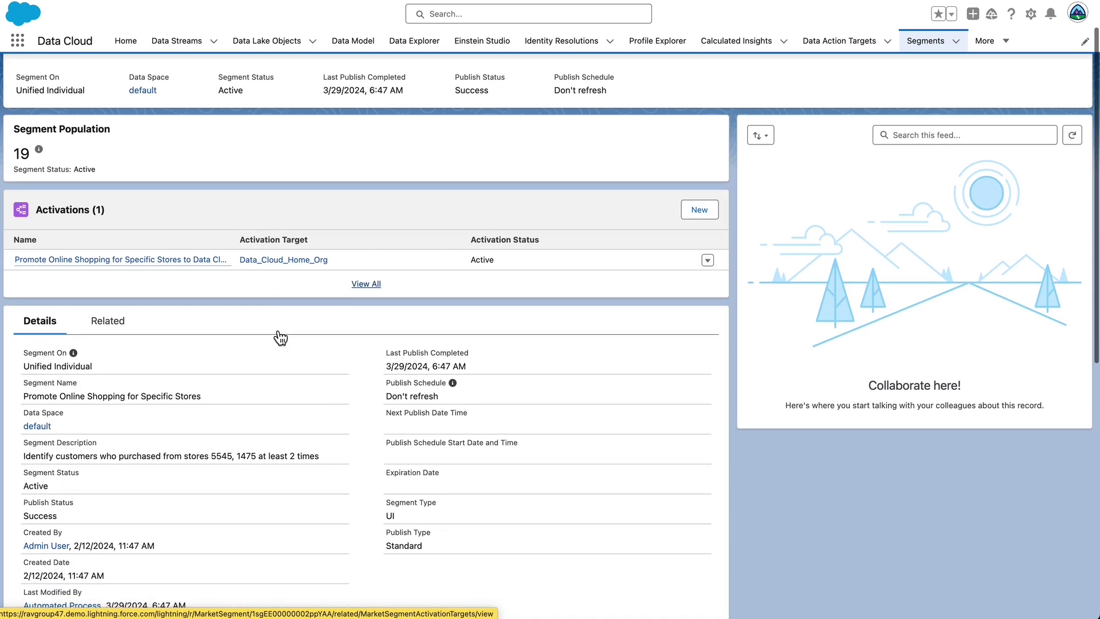
scroll(280, 337, down, 2)
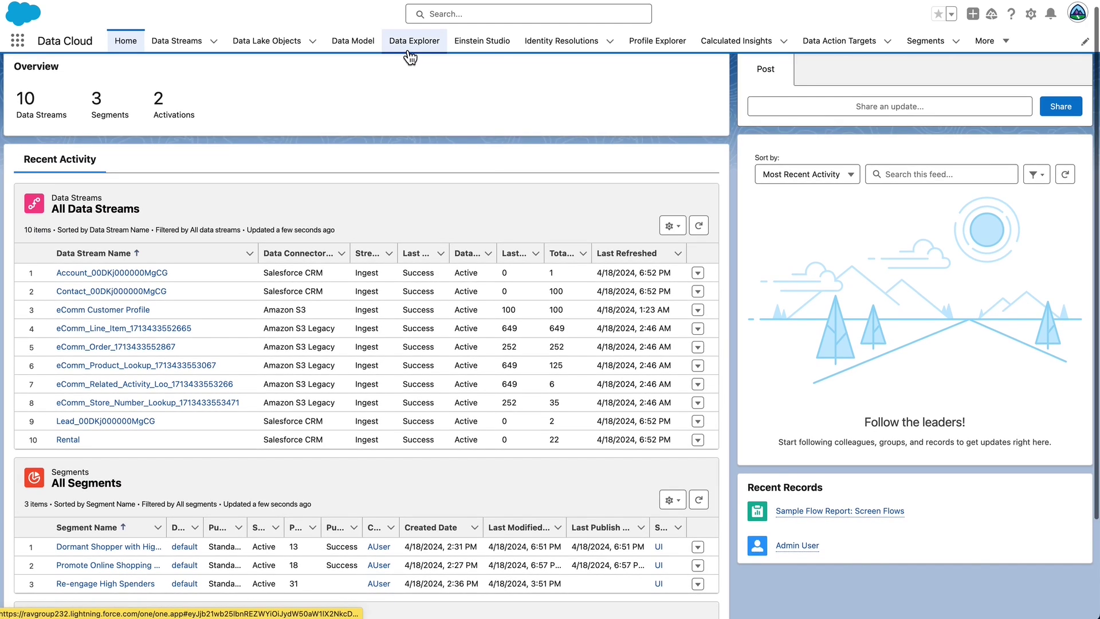
- In Data Explorer, show the Data Model Object Activation Audience - Audiences_RAVG_Retail records
click(411, 56)
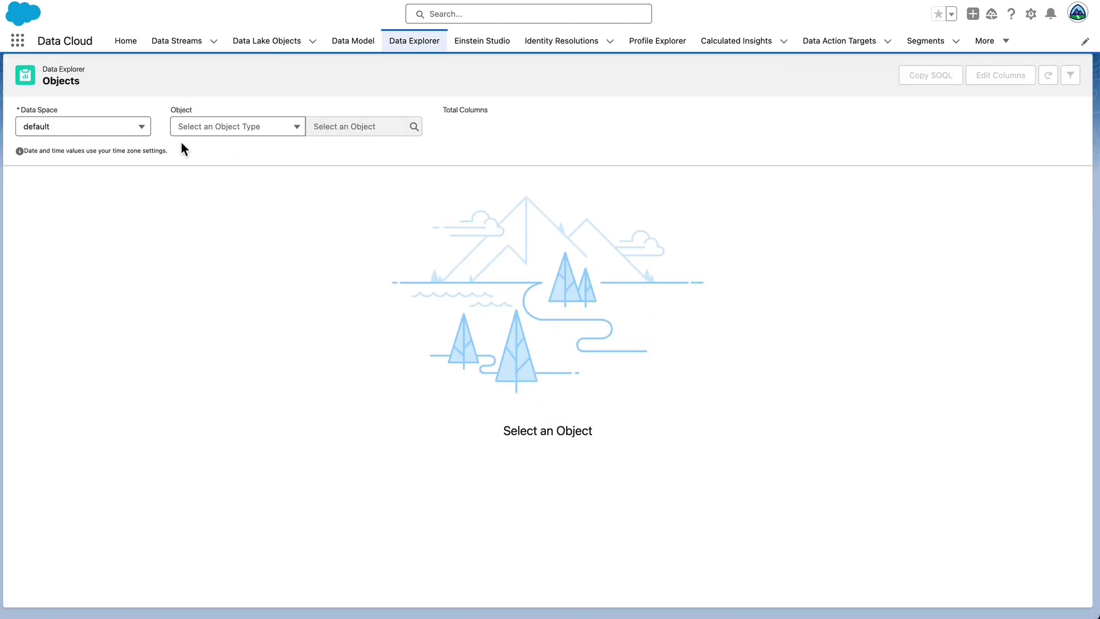
click(252, 129)
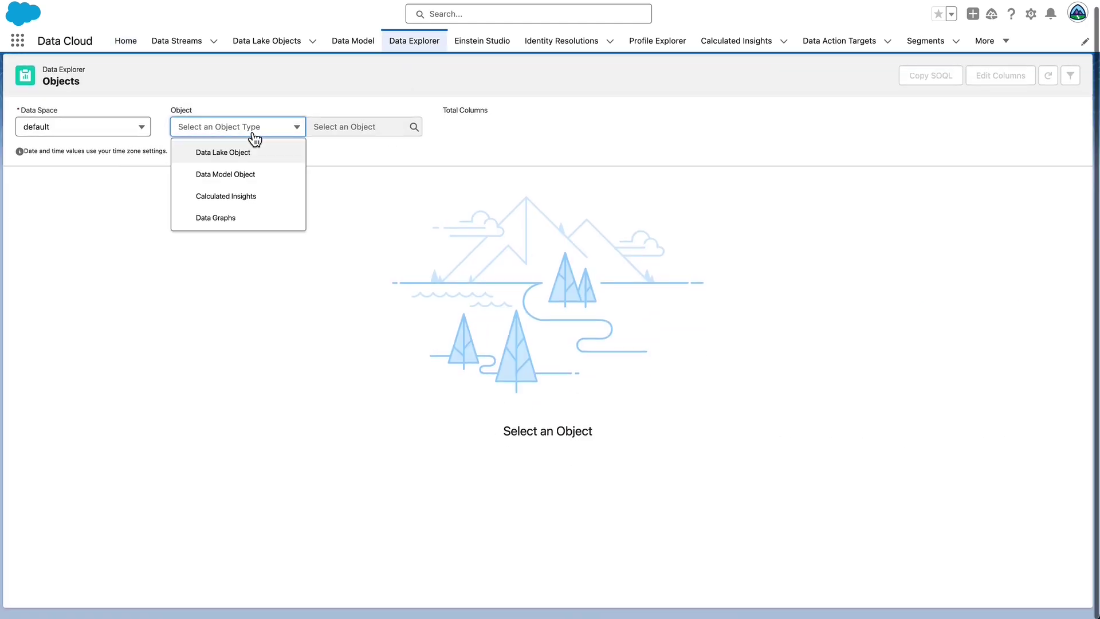
click(243, 181)
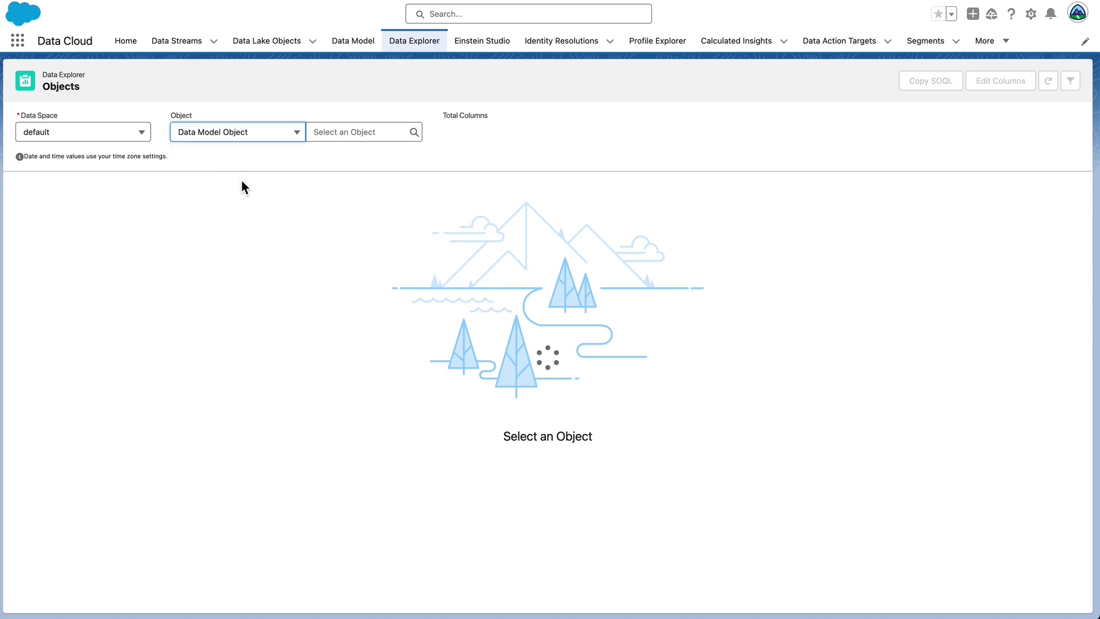
click(365, 137)
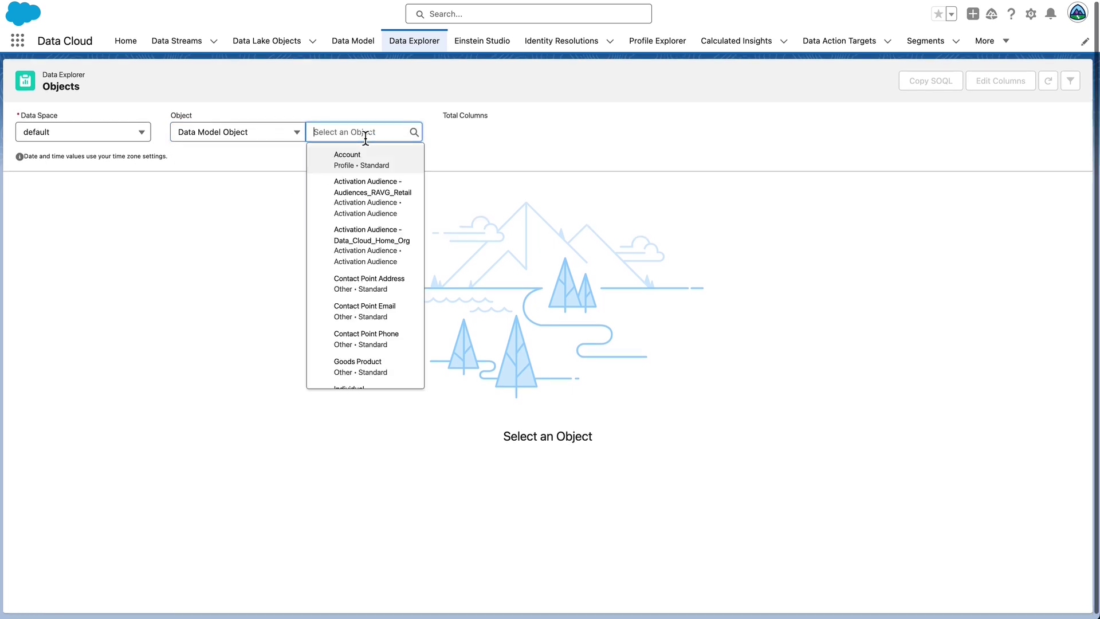
click(372, 207)
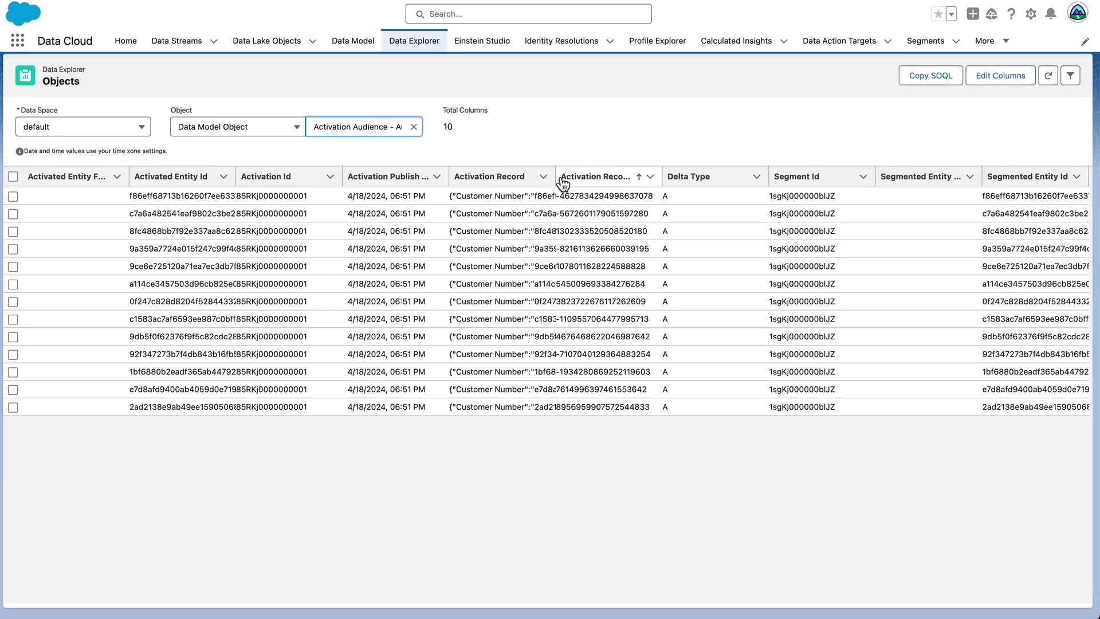
- Widen the Activation Record column, browse the 13 records, then clear the object choice
drag(563, 182, 777, 185)
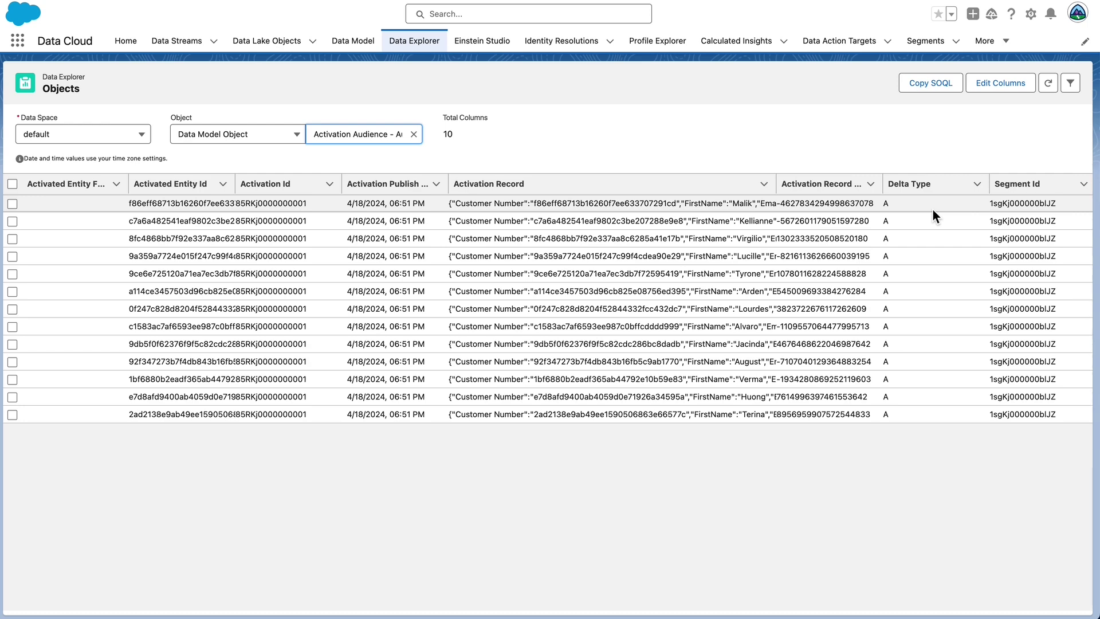
scroll(393, 215, right, 1)
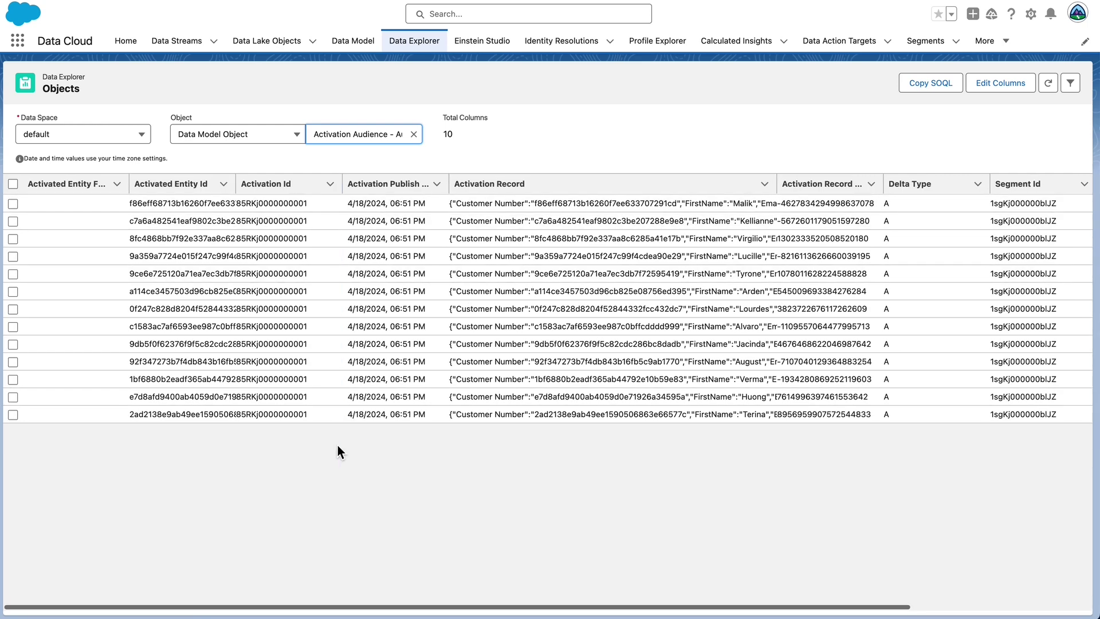
scroll(338, 445, left, 1)
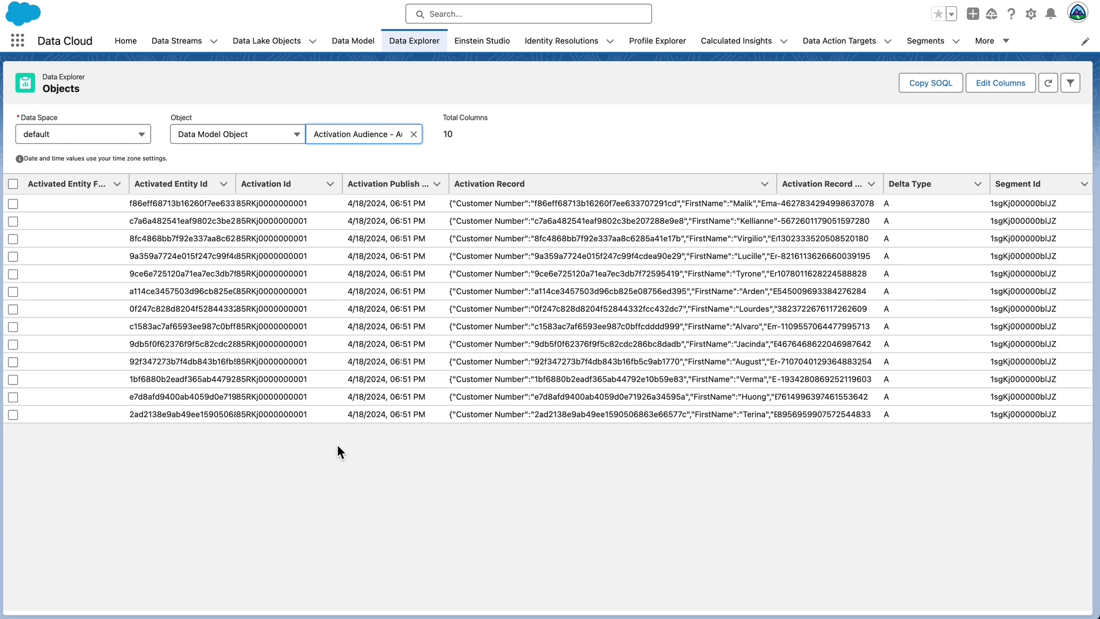
scroll(338, 445, down, 1)
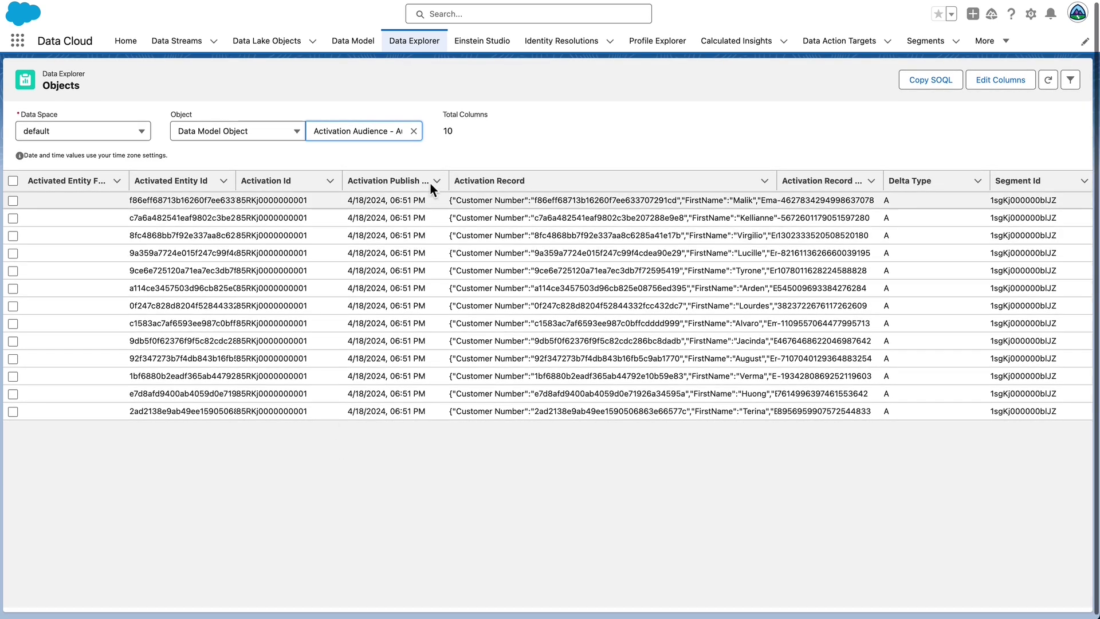
click(414, 132)
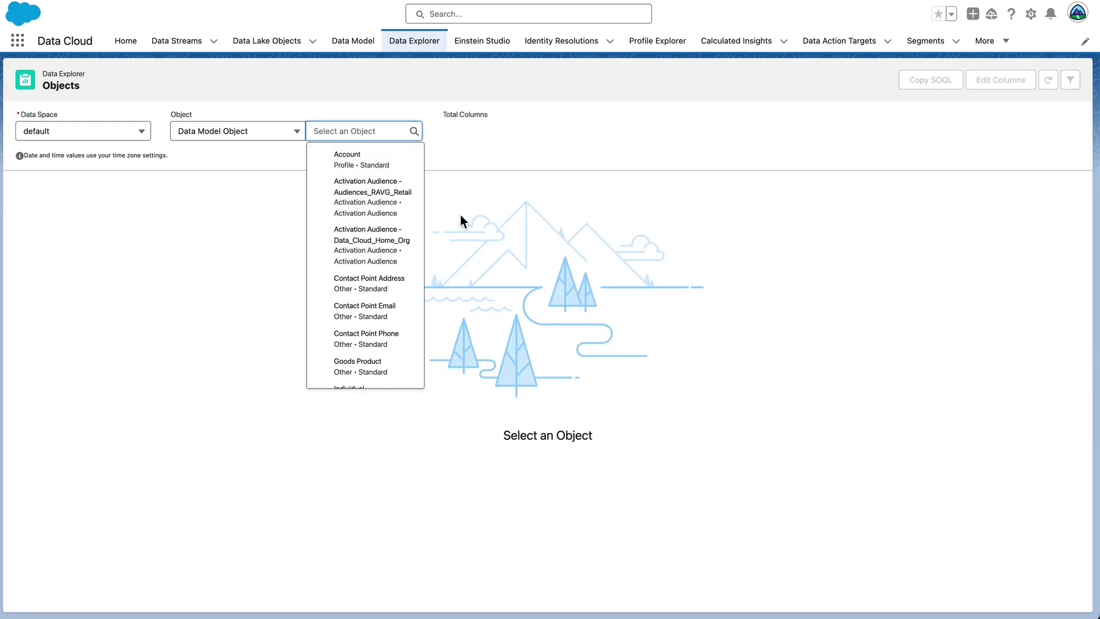
- Browse Unified Individual - Latest membership records, then switch to Unified Individual - History
scroll(387, 289, down, 10)
scroll(387, 291, down, 5)
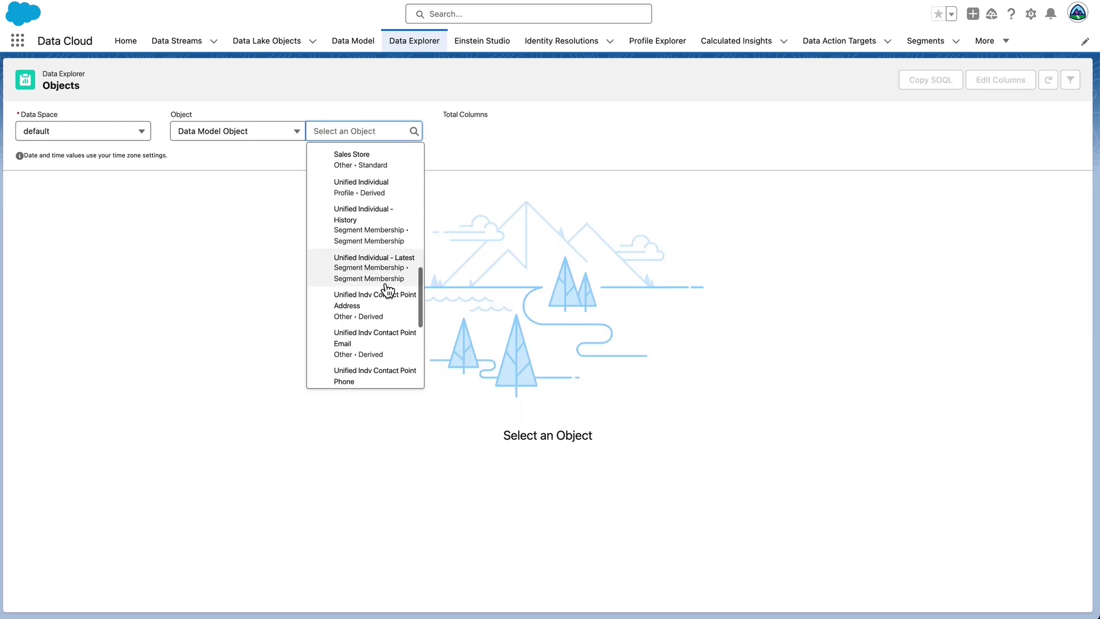
click(387, 290)
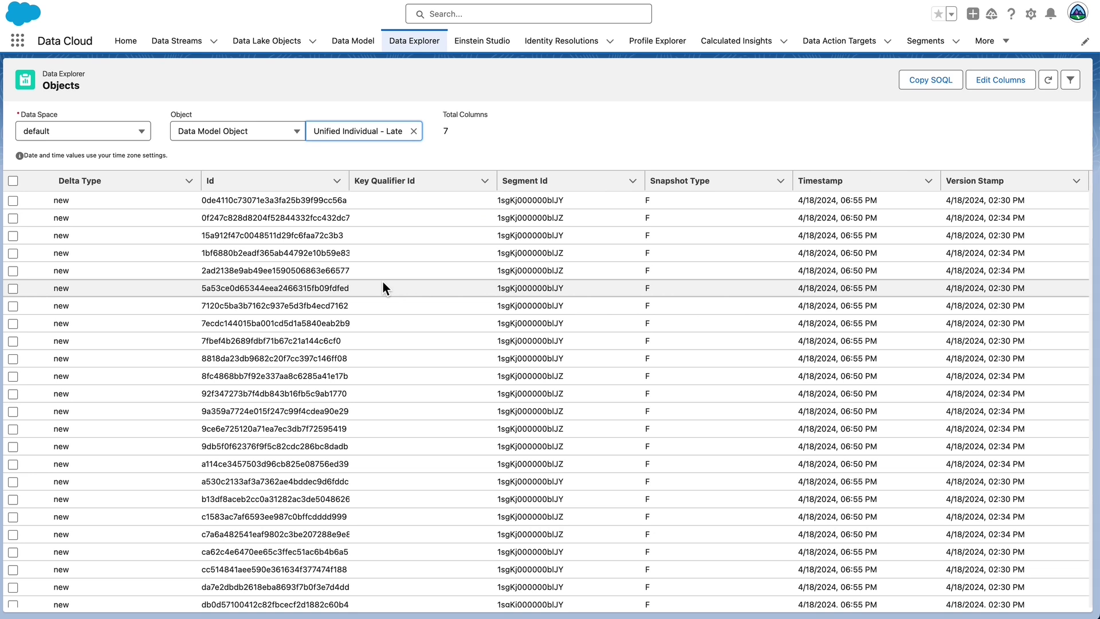
click(414, 130)
scroll(410, 356, down, 10)
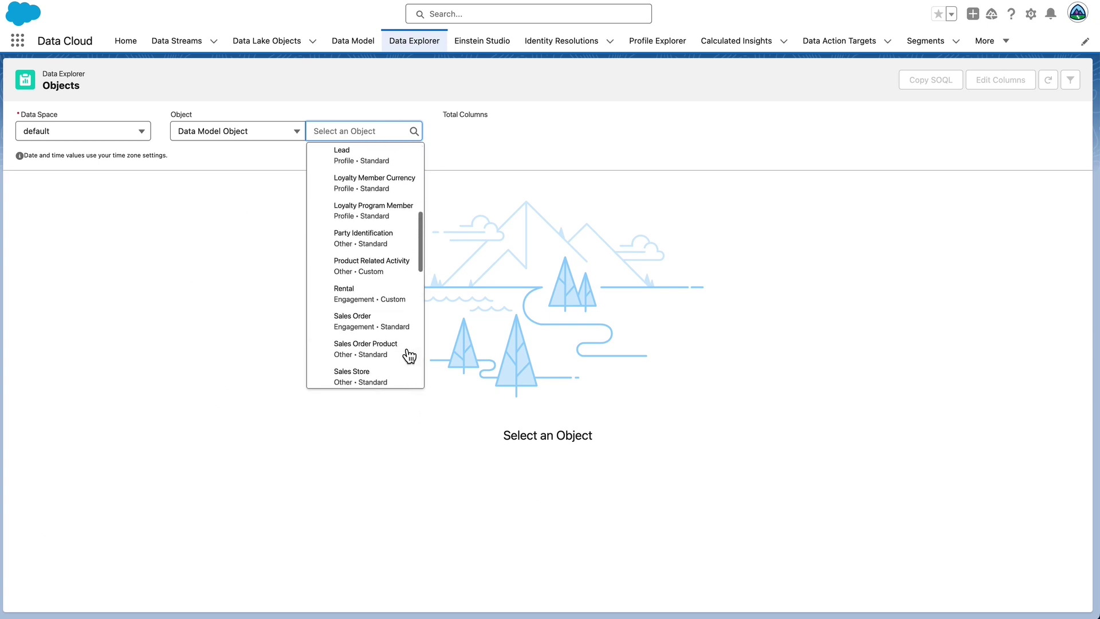
scroll(409, 356, down, 3)
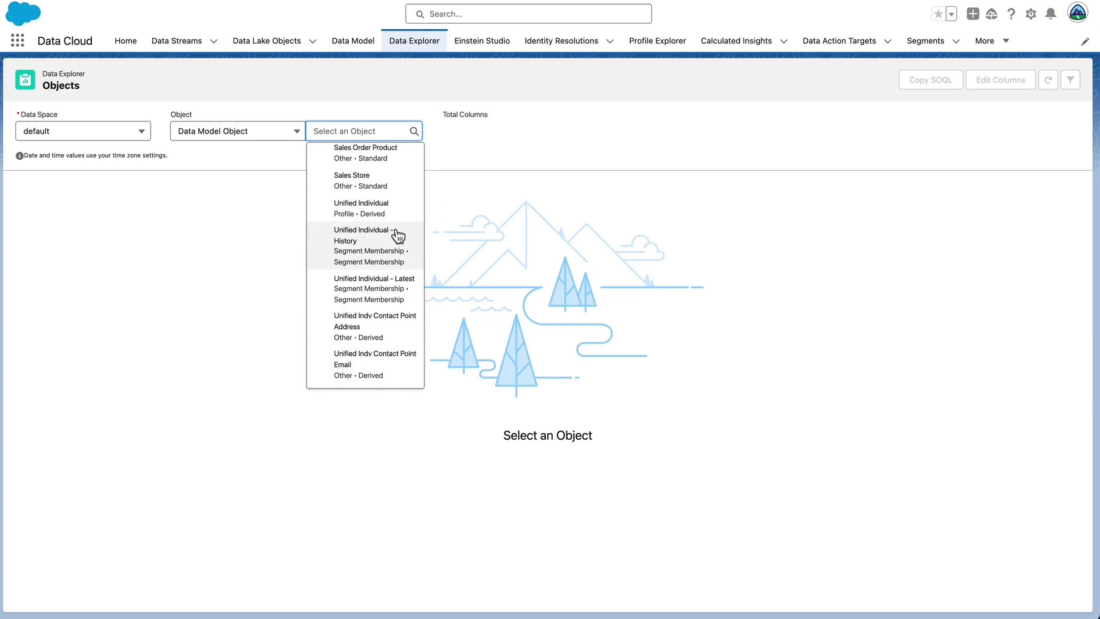
click(392, 247)
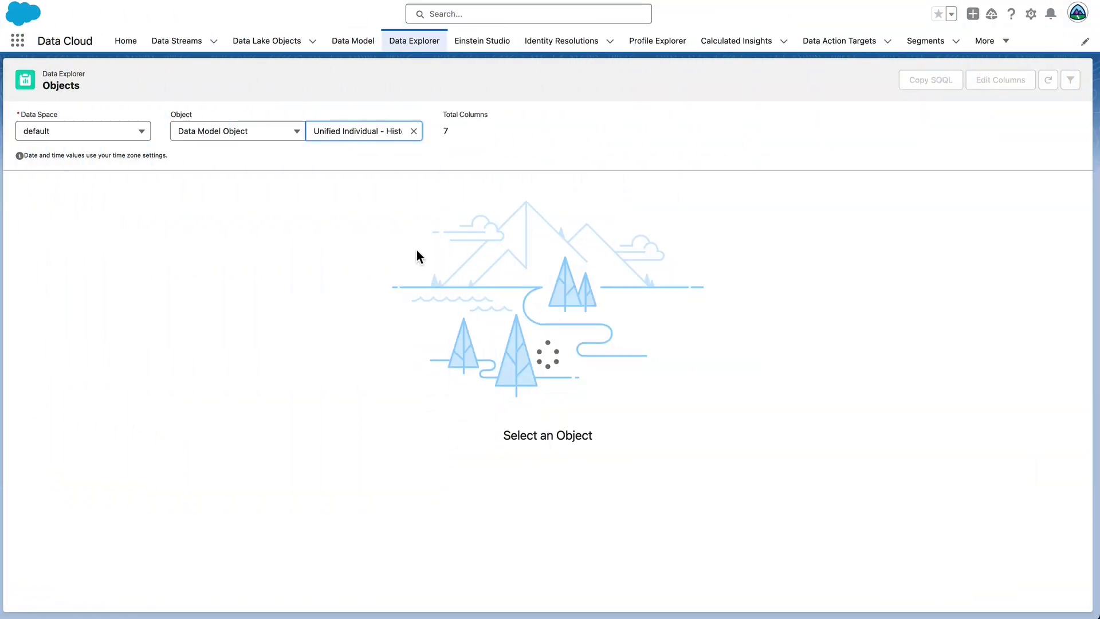